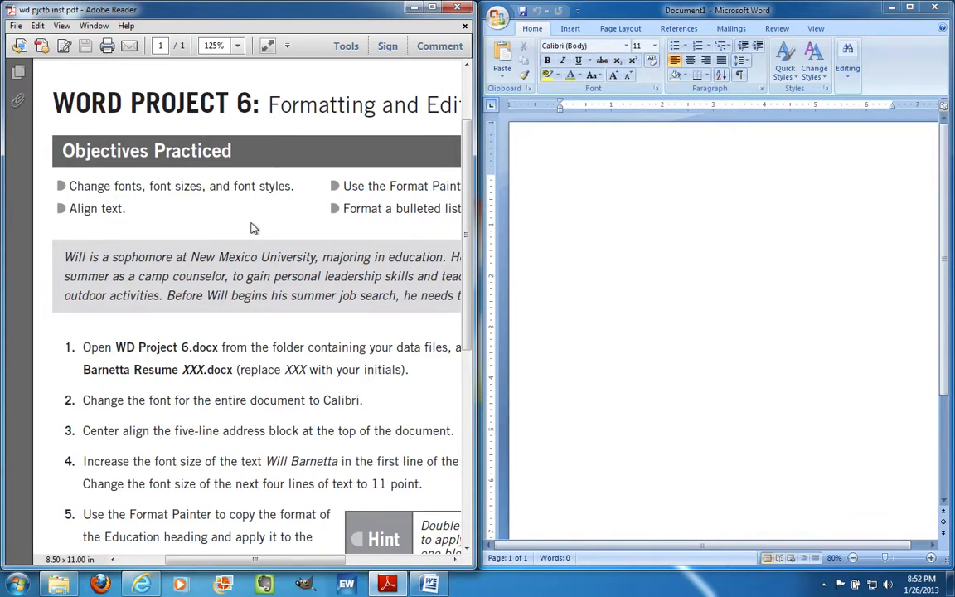
Look over the objectives and numbered instructions of Word Project 6 in the PDF, setting the zoom to 100%.
left_click_drag(150, 208, 83, 208)
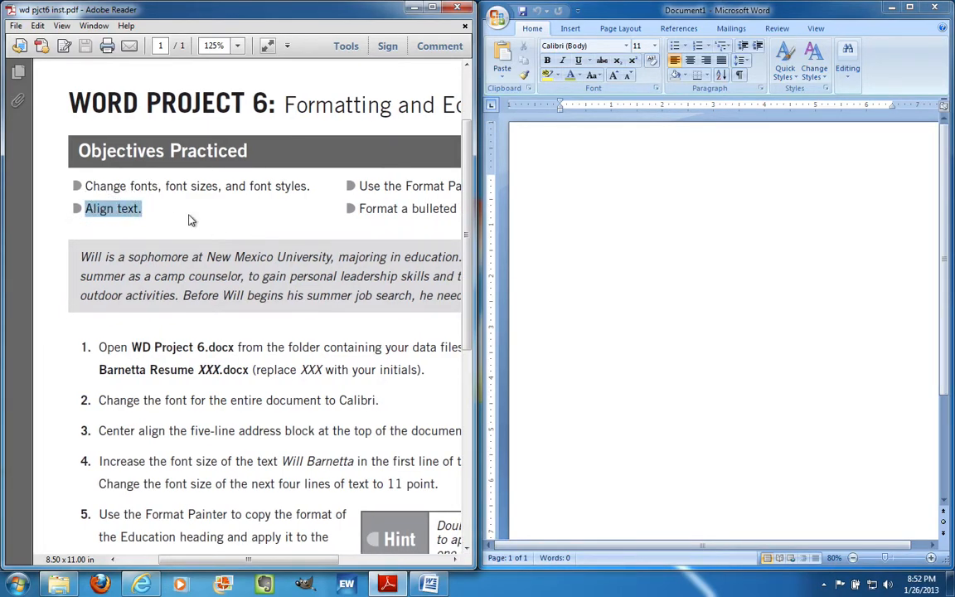
left_click(270, 201)
scroll(269, 201, "right", 5)
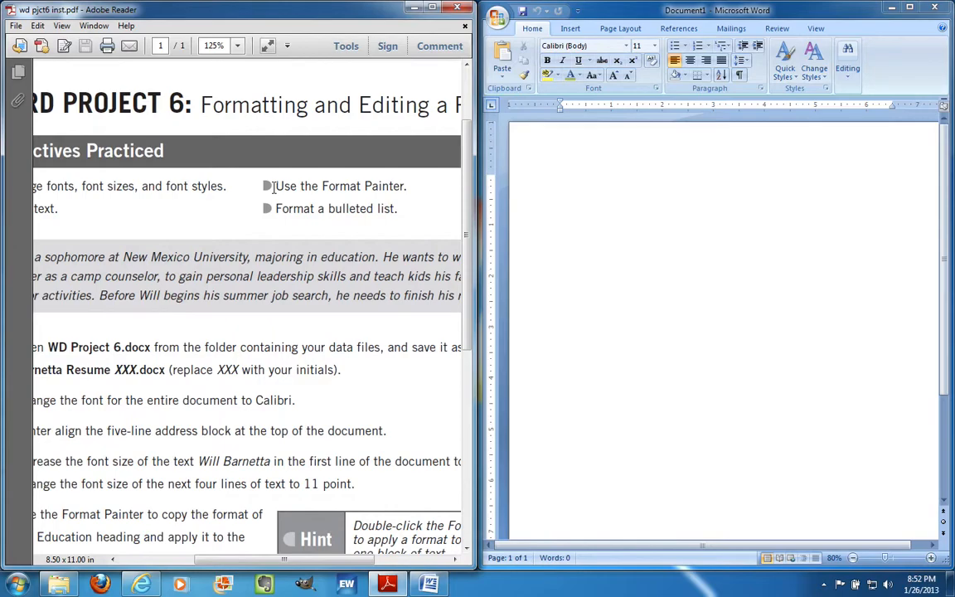
key("ctrl+minus")
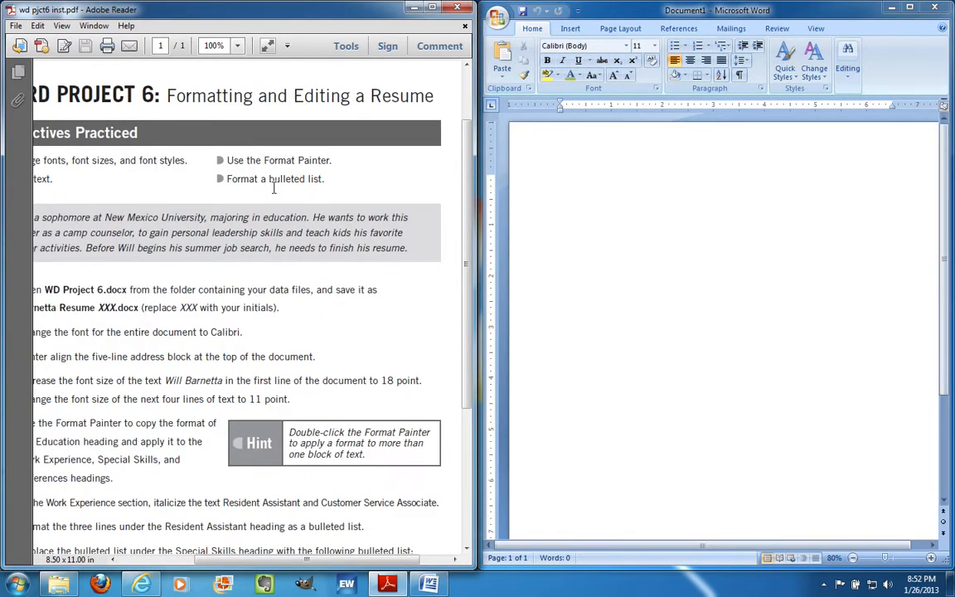
key("ctrl+minus")
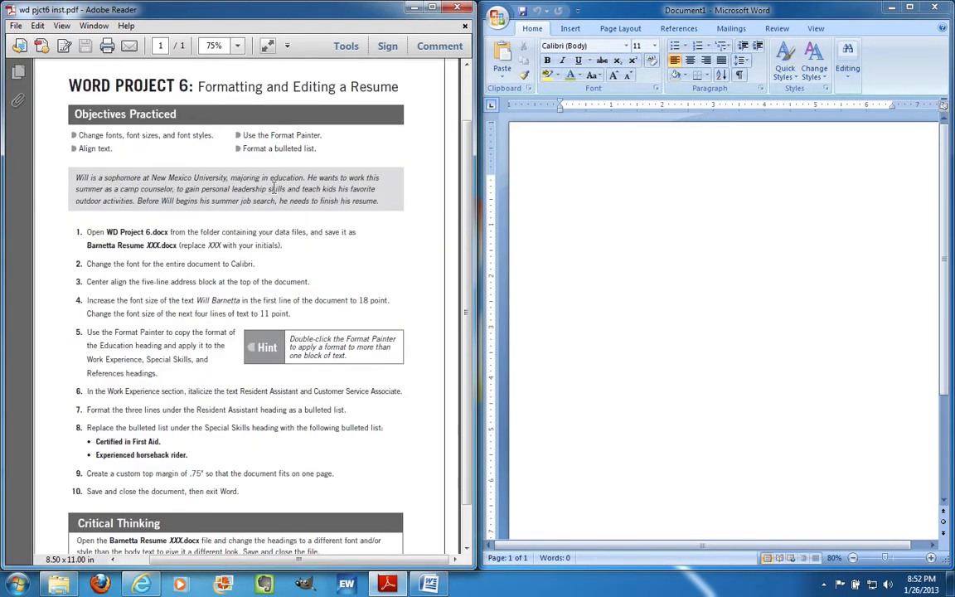
key("ctrl+plus")
scroll(277, 194, "right", 3)
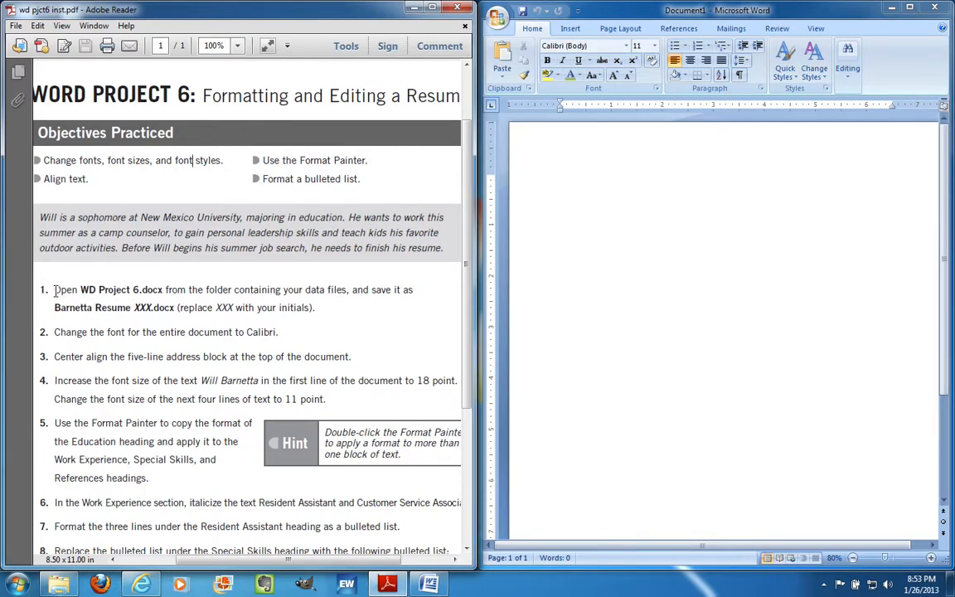
Following instruction 1, open the WD Project 6 document from the word projects folder and place its window beside the instructions.
left_click_drag(54, 291, 347, 287)
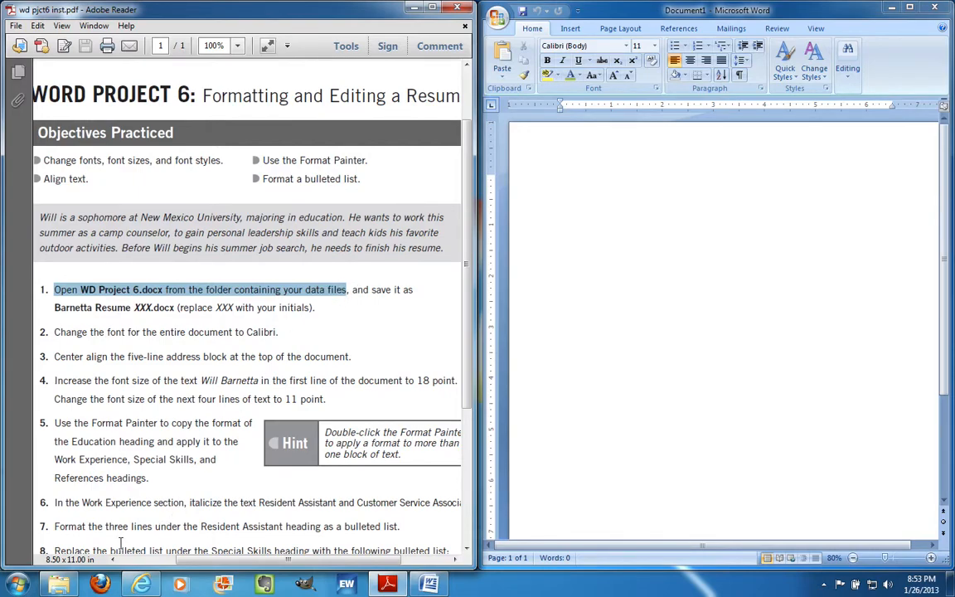
left_click(59, 584)
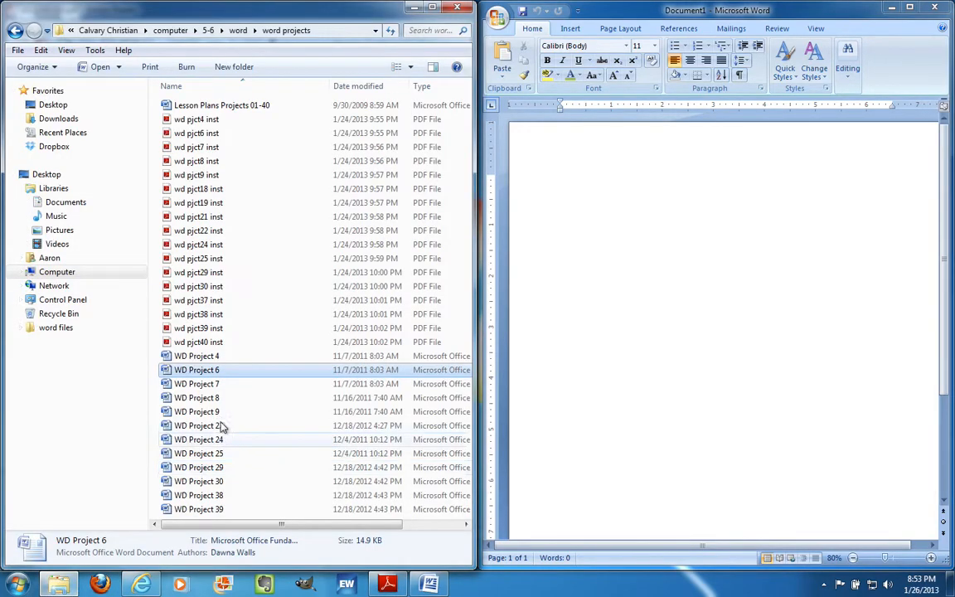
double_click(221, 374)
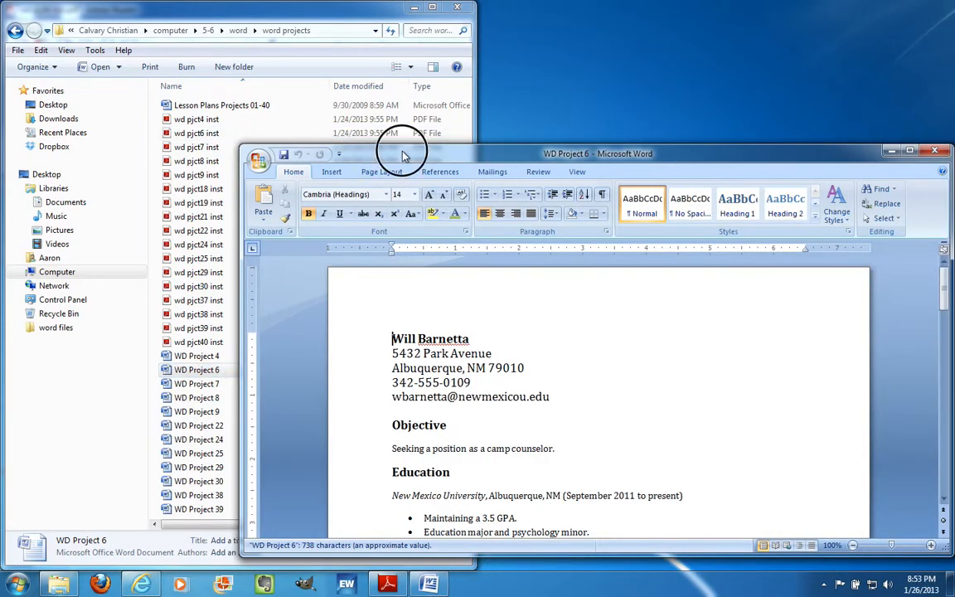
left_click_drag(403, 155, 954, 181)
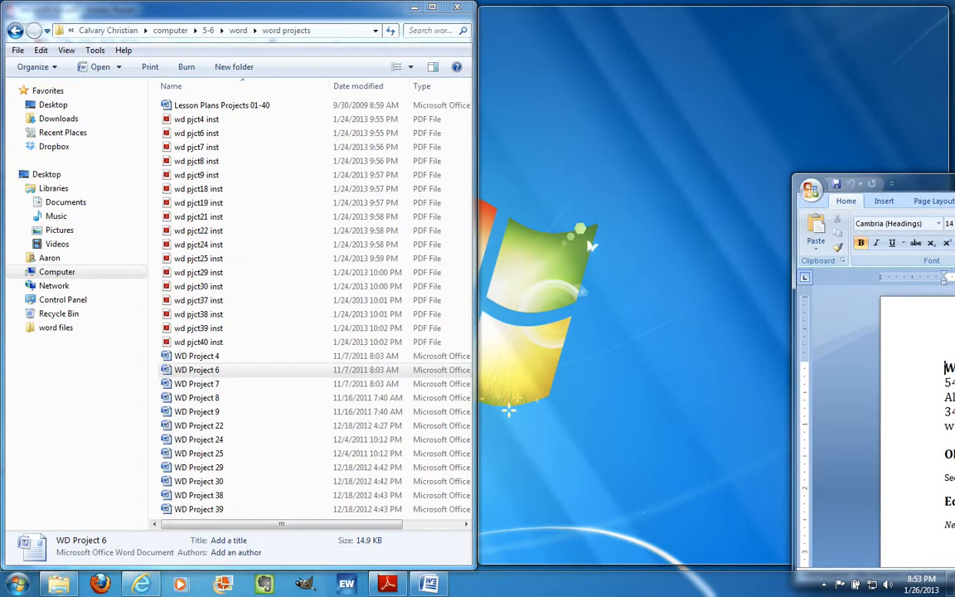
left_click_drag(953, 180, 951, 179)
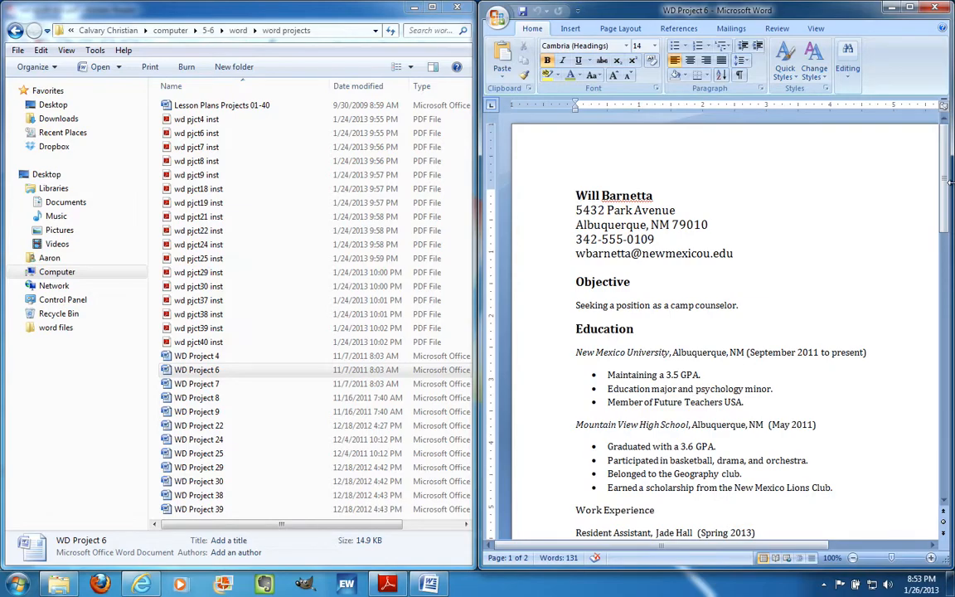
Save the document as a copy in the examples folder under the resume file name from instruction 1, ending in ADE.
left_click(388, 585)
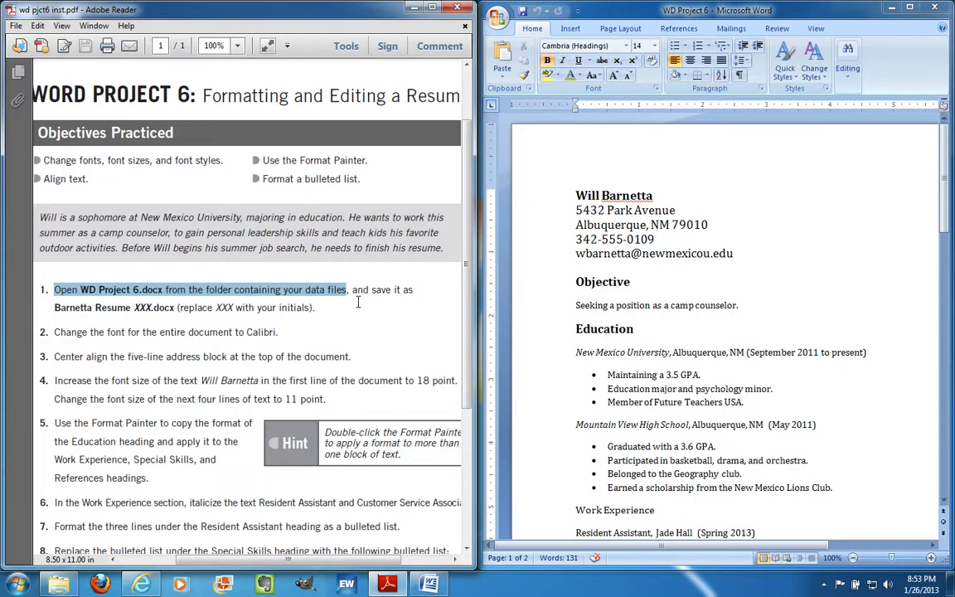
left_click_drag(354, 291, 319, 309)
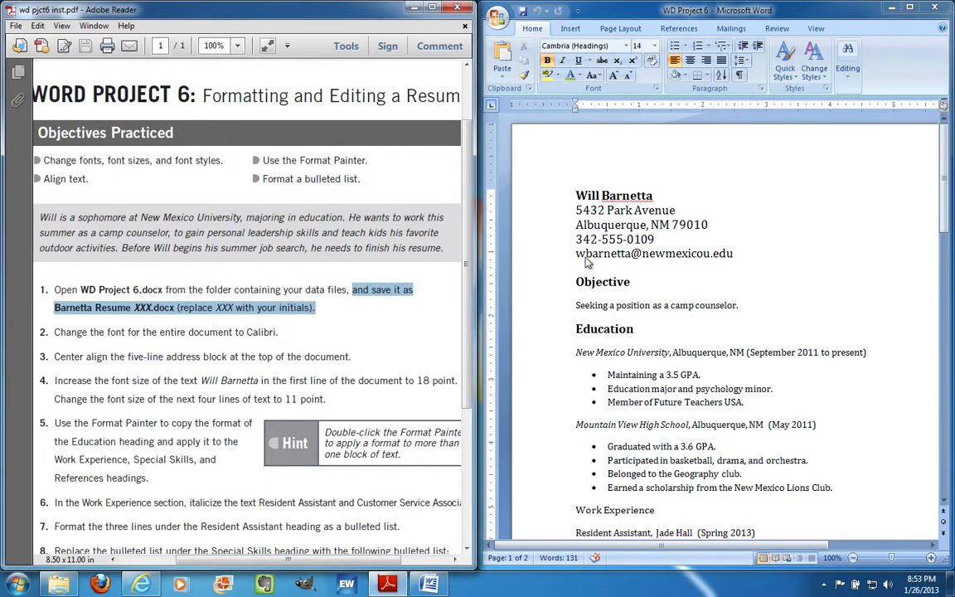
left_click(647, 169)
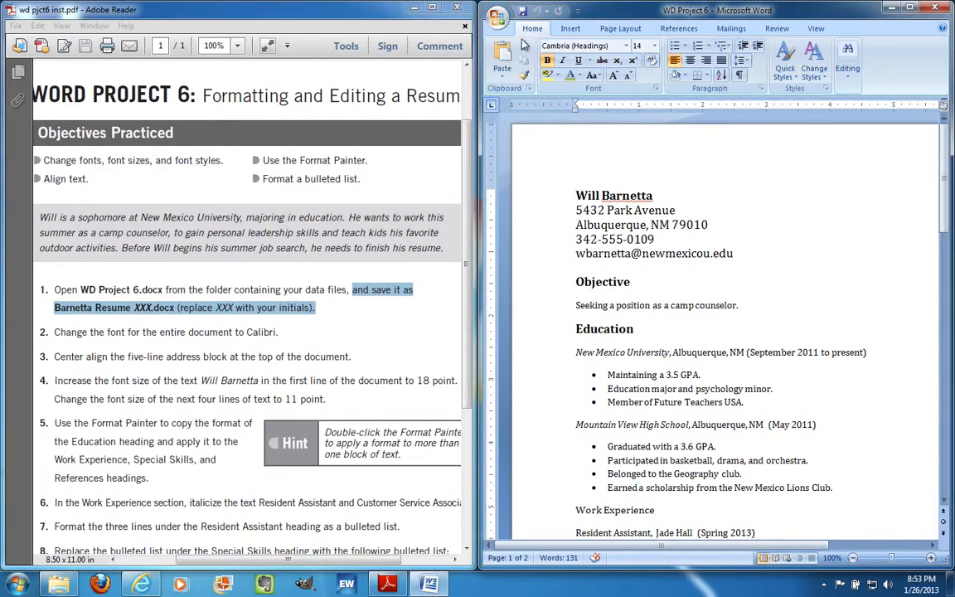
left_click(498, 19)
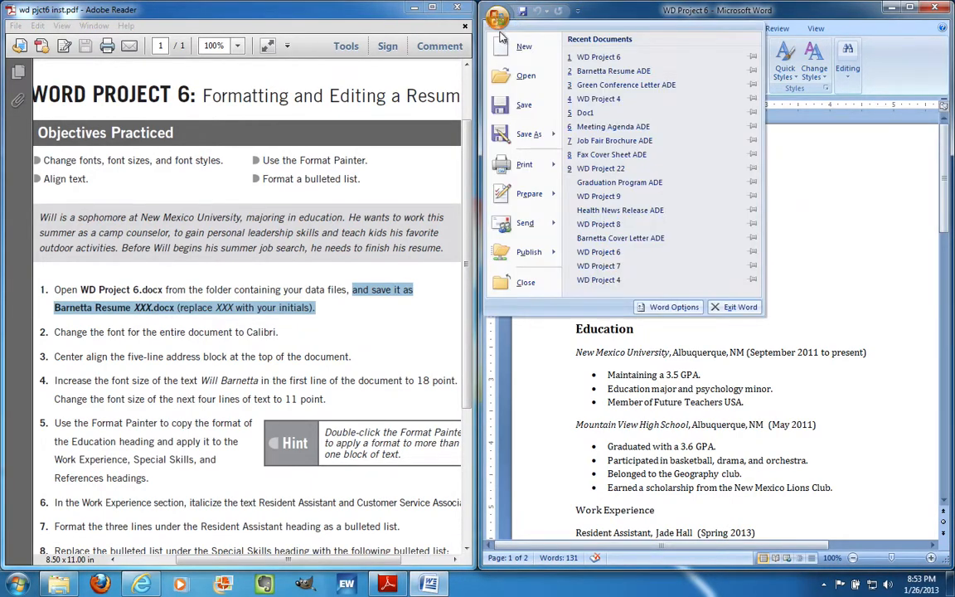
left_click(525, 134)
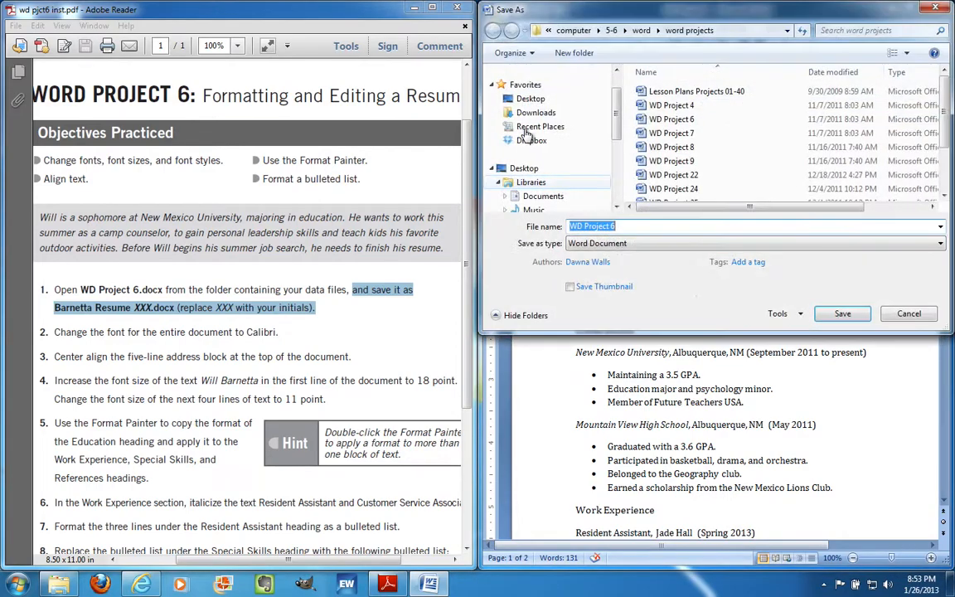
left_click(643, 30)
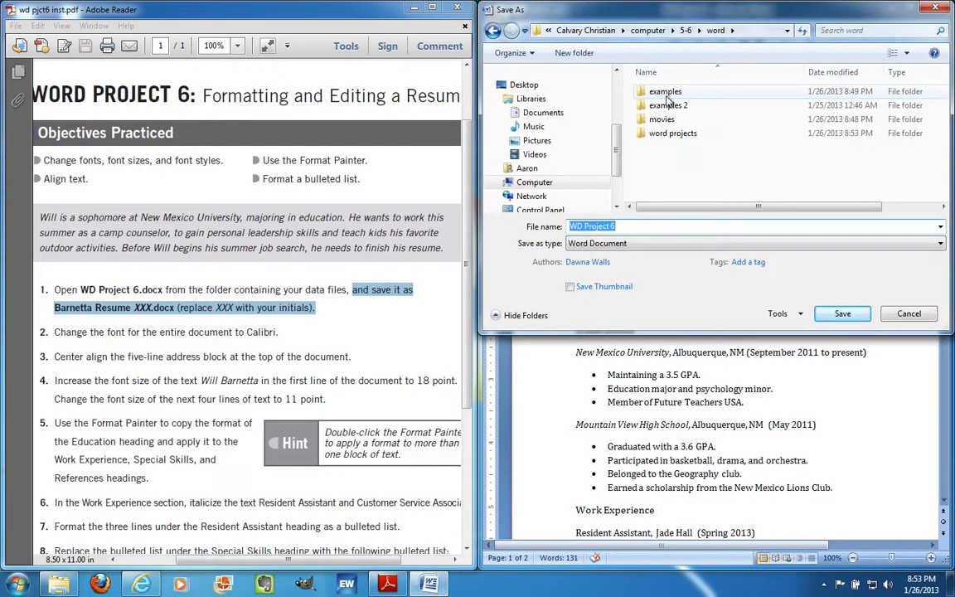
double_click(665, 92)
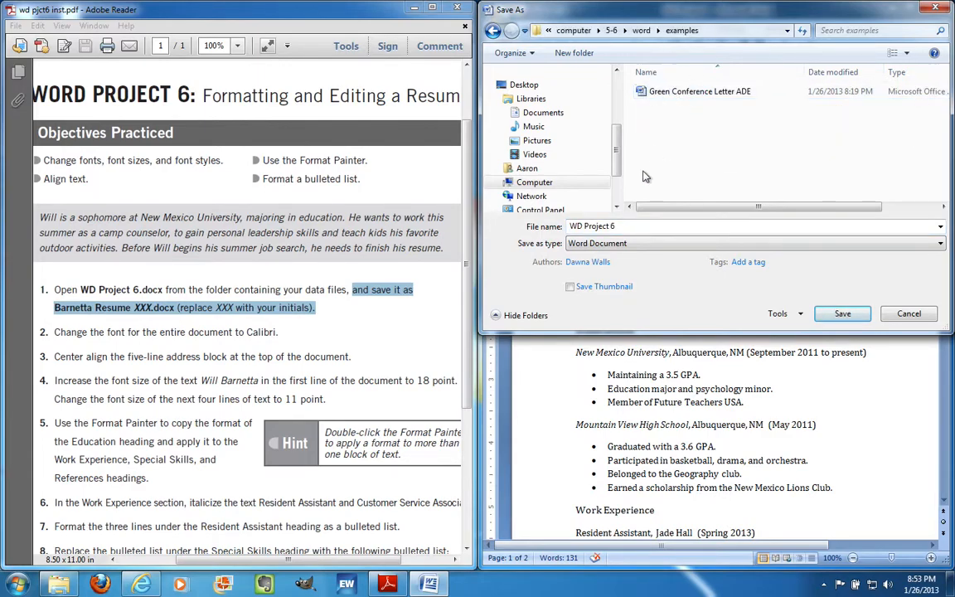
double_click(632, 226)
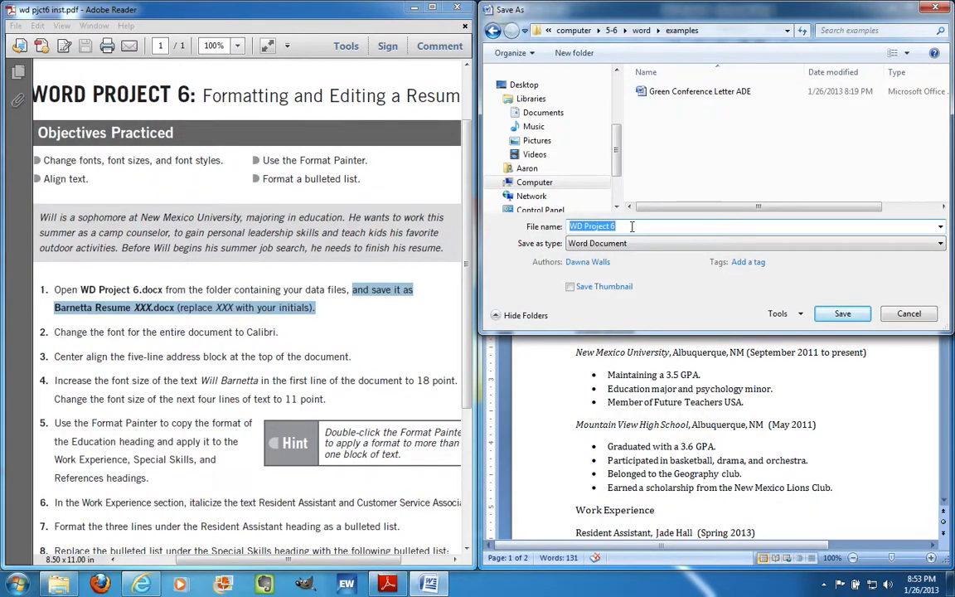
type("Barnet")
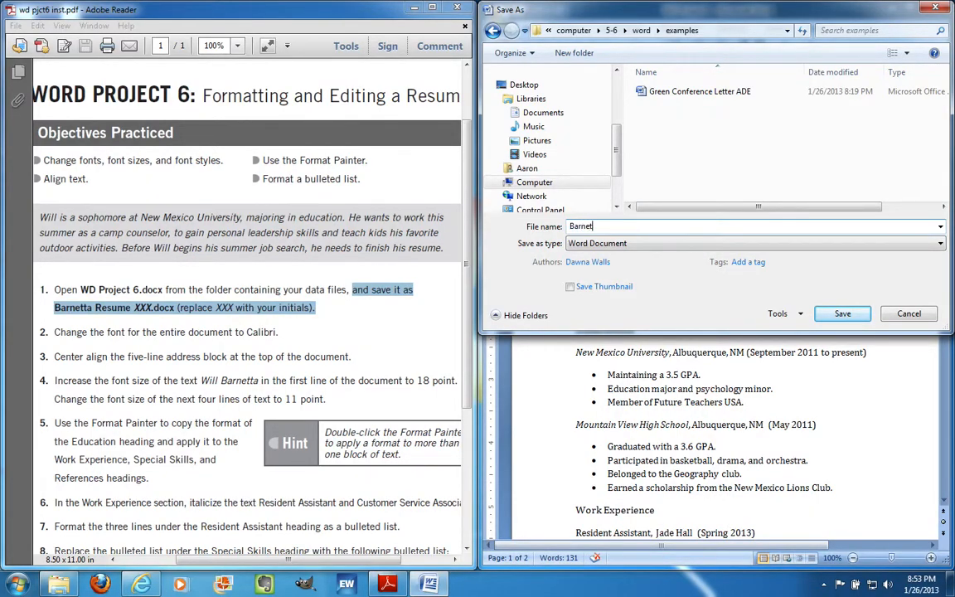
type("ta Resume ADE")
left_click(840, 314)
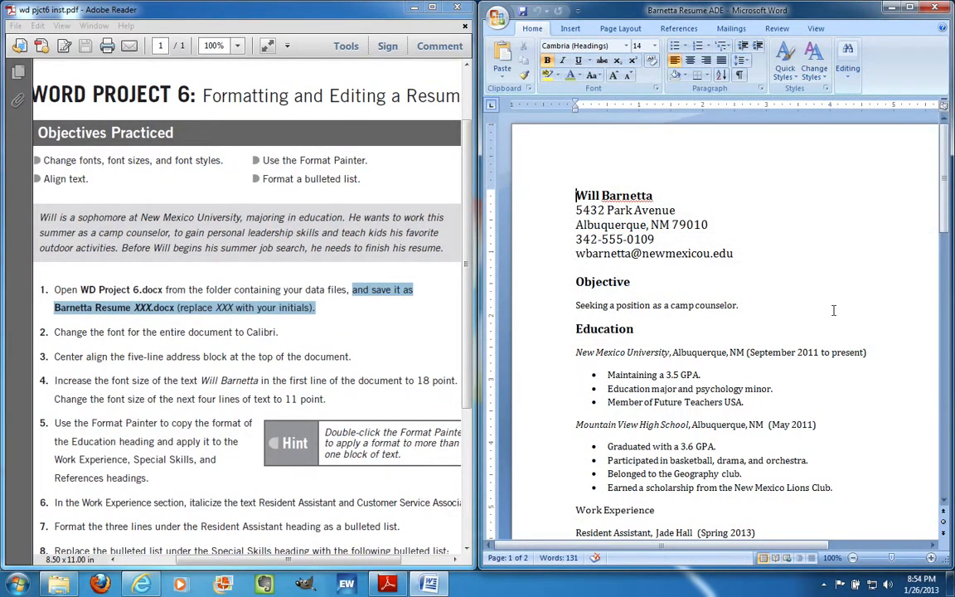
Following instruction 2, change the font of the entire resume document to Calibri.
left_click(103, 331)
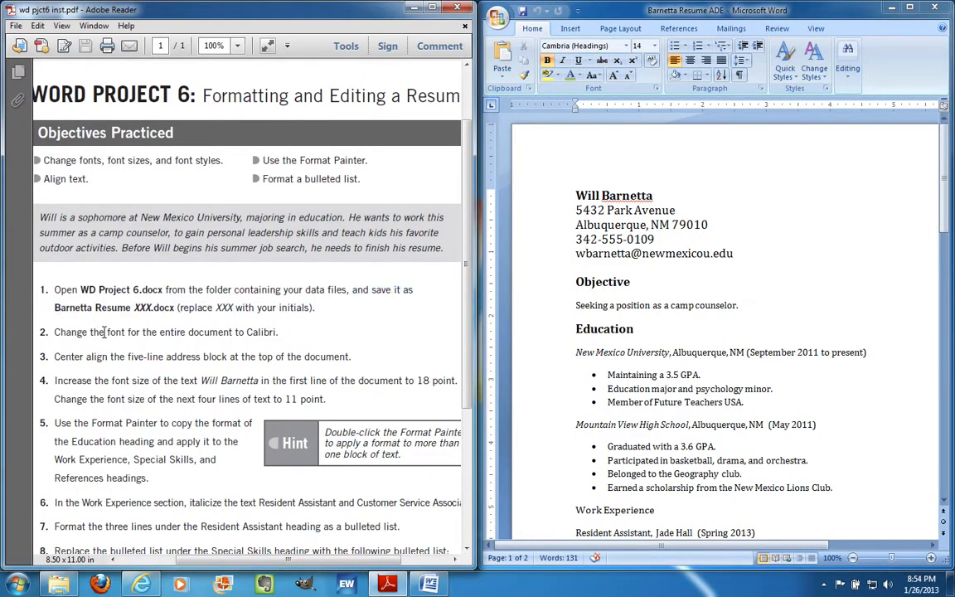
double_click(102, 331)
left_click_drag(54, 332, 279, 332)
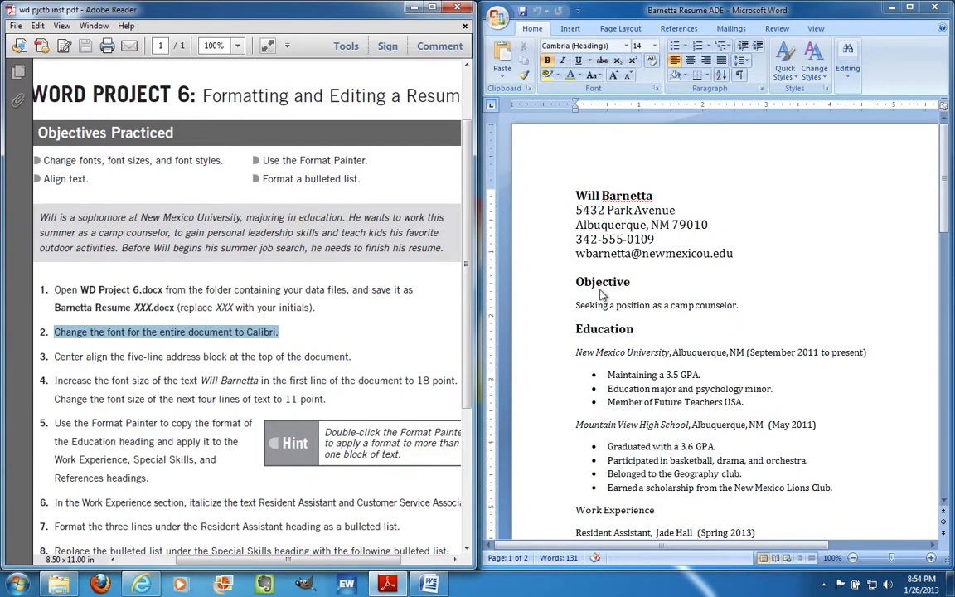
left_click(672, 278)
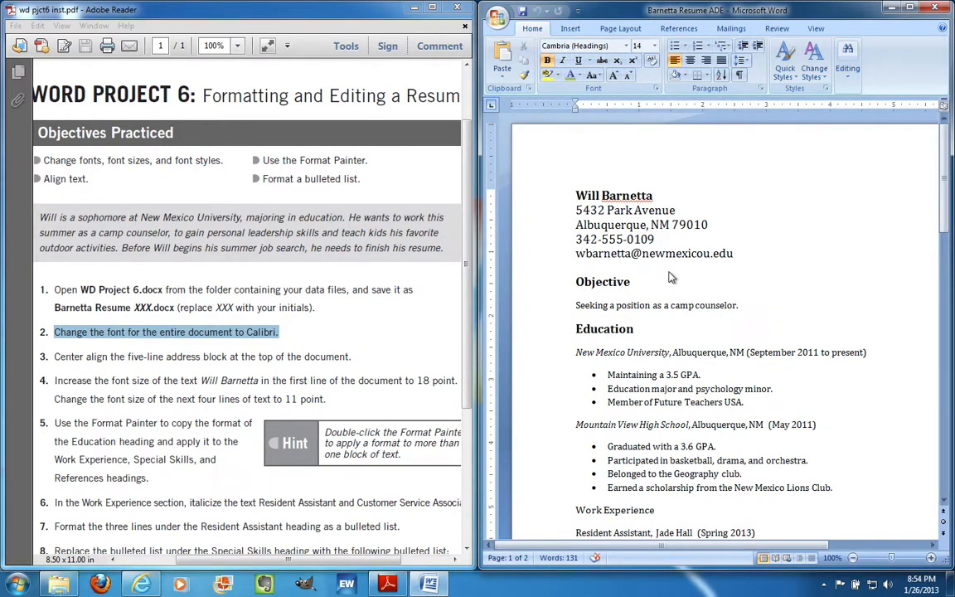
key("ctrl+a")
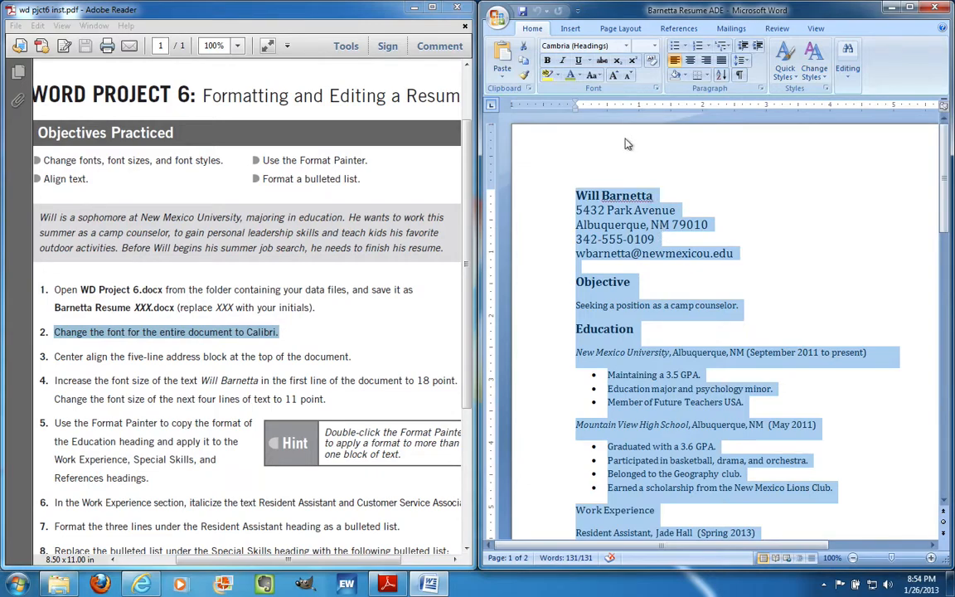
left_click(609, 47)
type("Calibri")
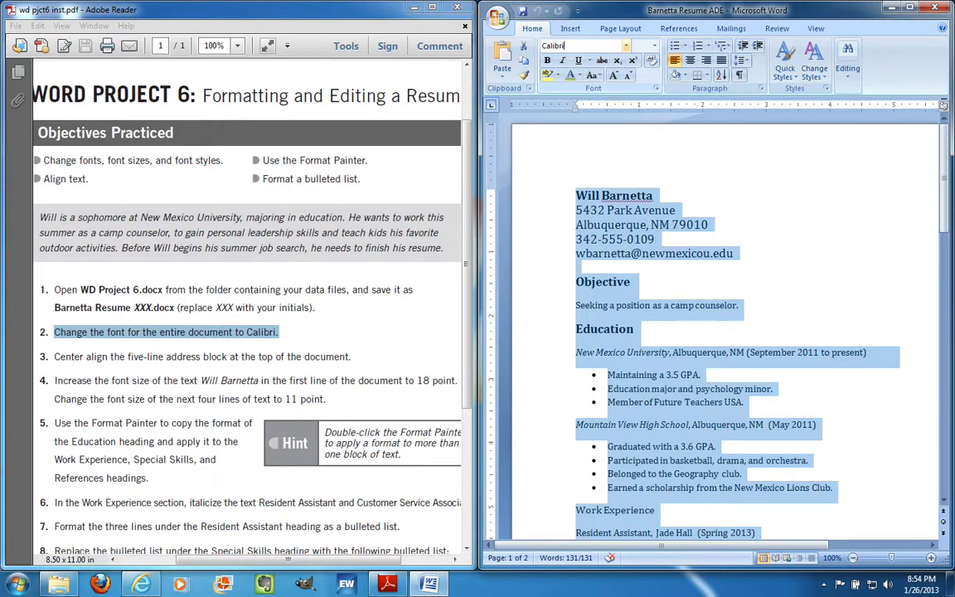
key("Return")
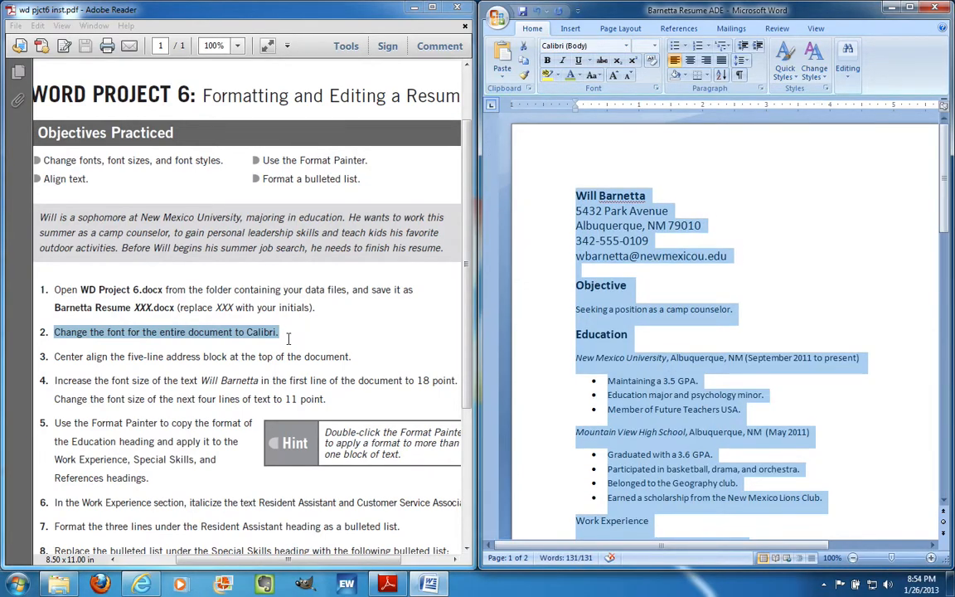
Following instruction 3, center align the five-line address block at the start of the resume.
left_click(288, 336)
left_click_drag(53, 357, 360, 357)
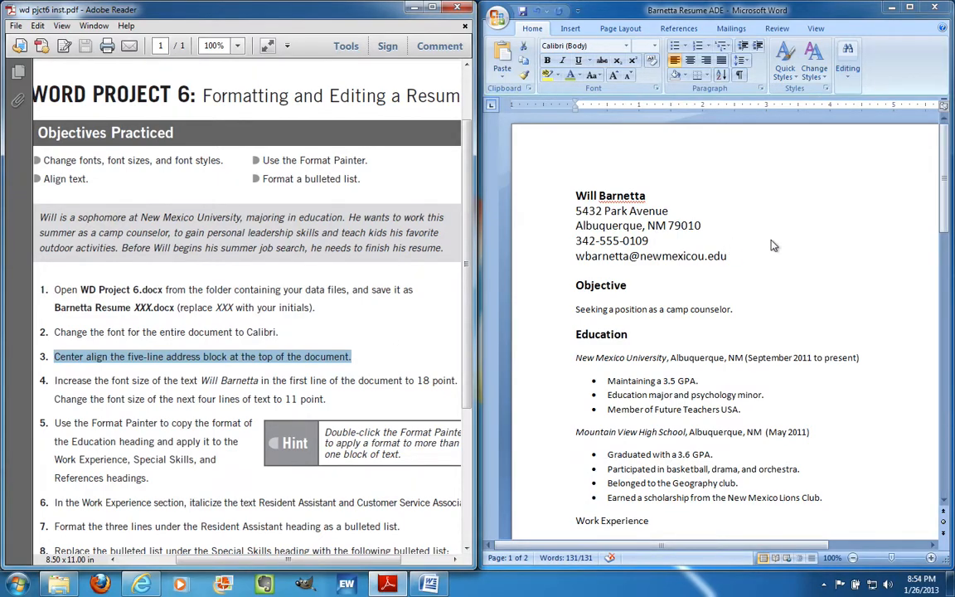
left_click(729, 220)
key("ctrl+a")
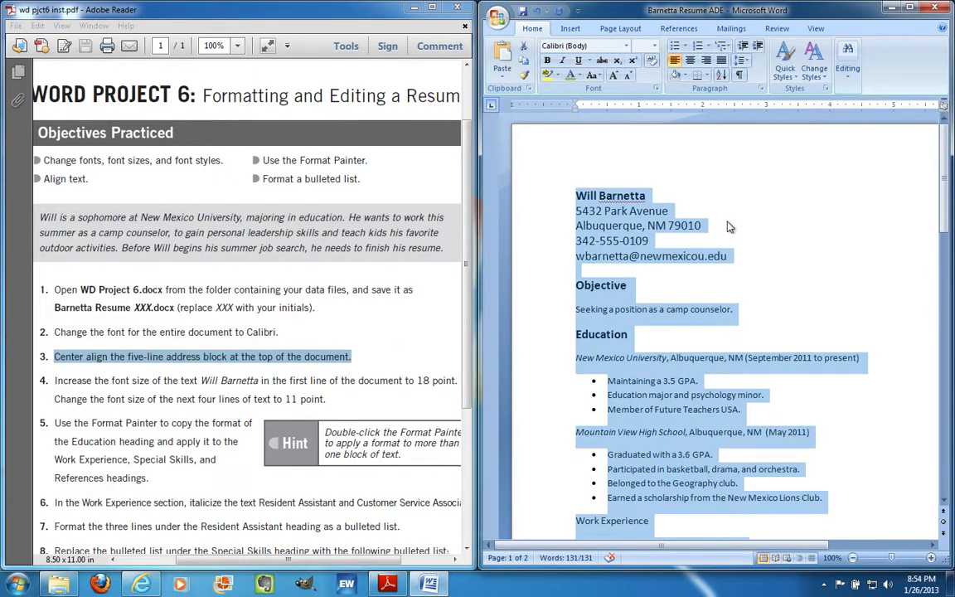
left_click(729, 233)
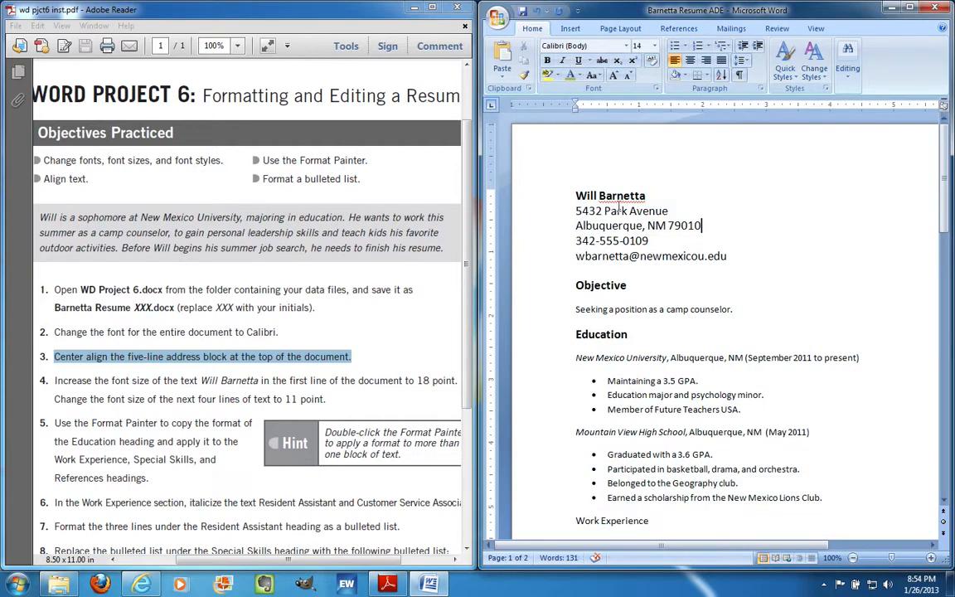
left_click(576, 196)
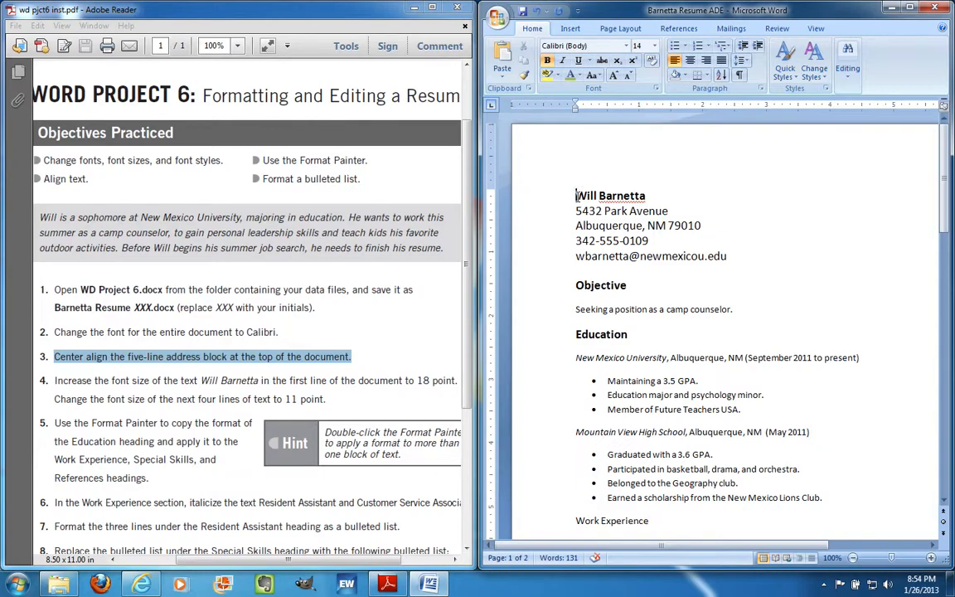
key("shift+Down")
key("shift+Down")
key("shift+Down")
key("shift+Down")
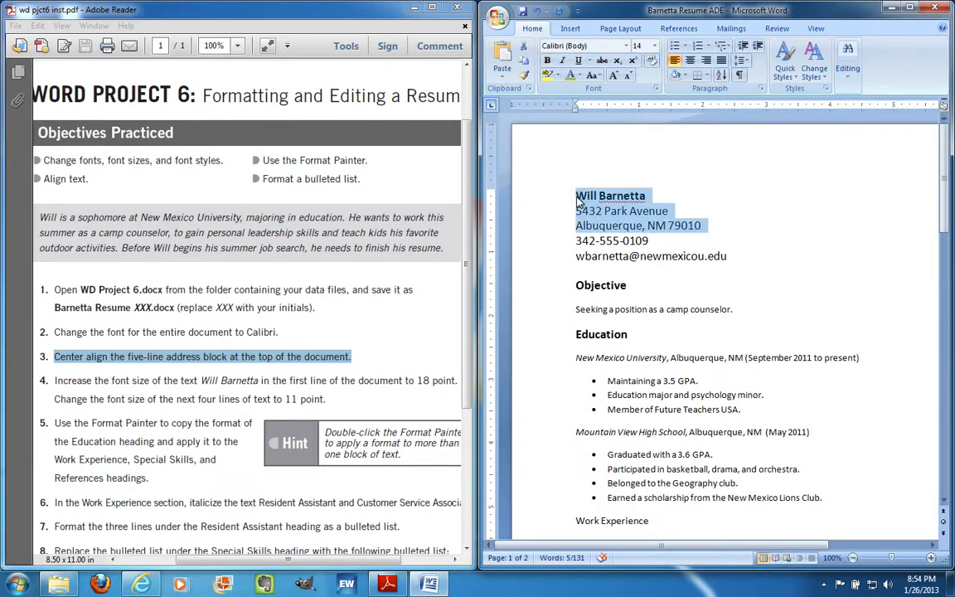
key("shift+Down")
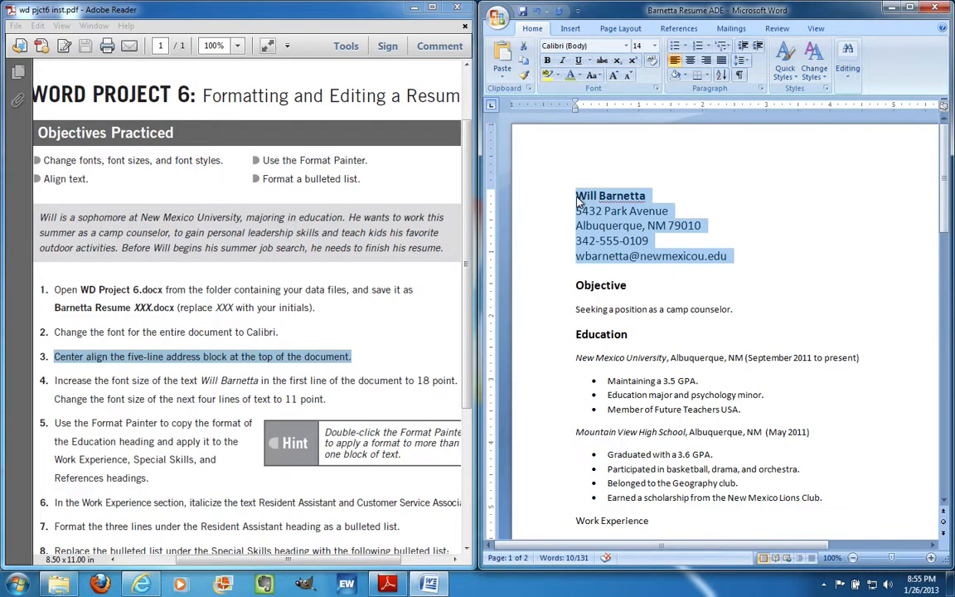
left_click(690, 62)
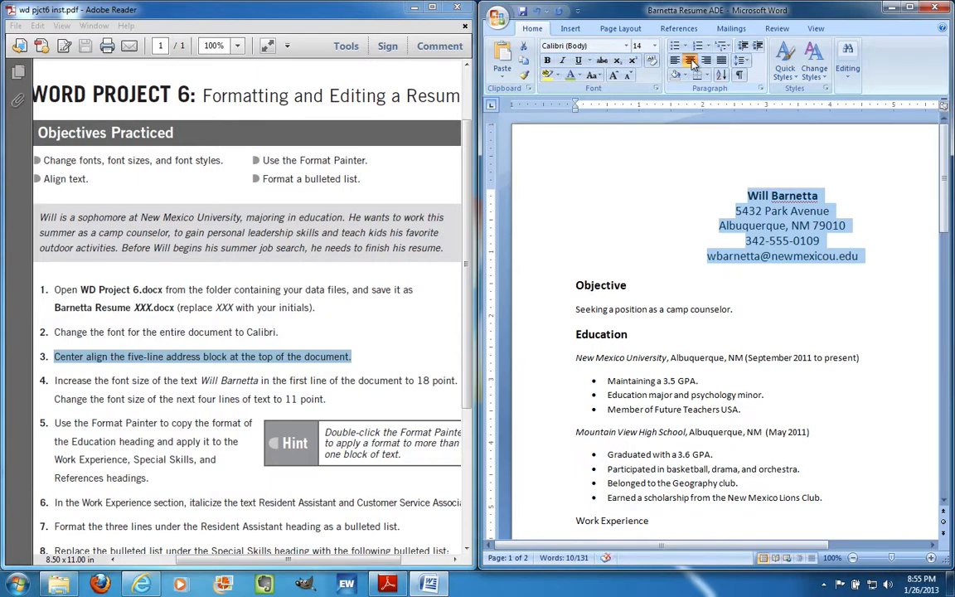
Following instruction 4, set the font size of the name in the resume's first line to 18 point.
left_click(121, 328)
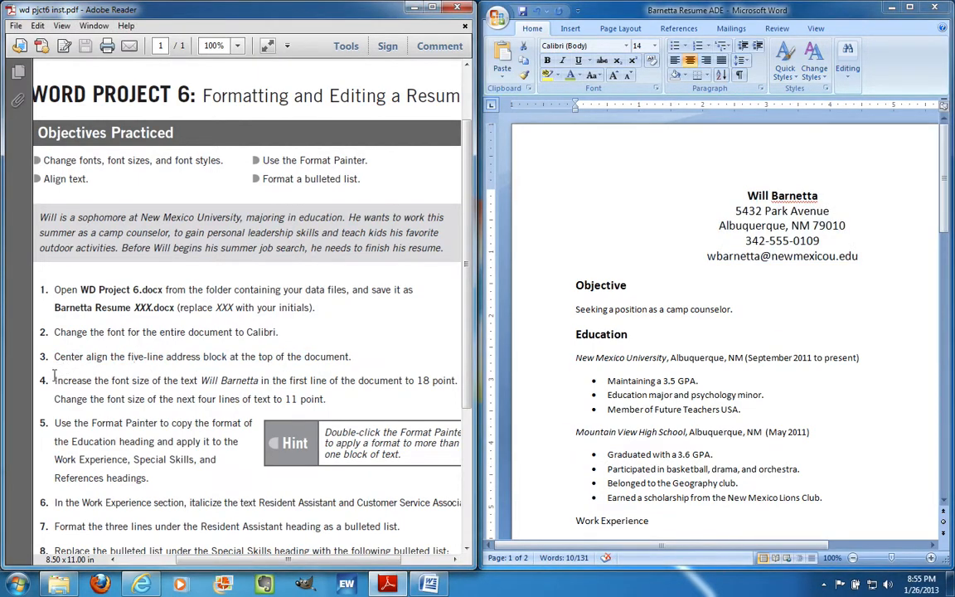
left_click_drag(53, 380, 254, 378)
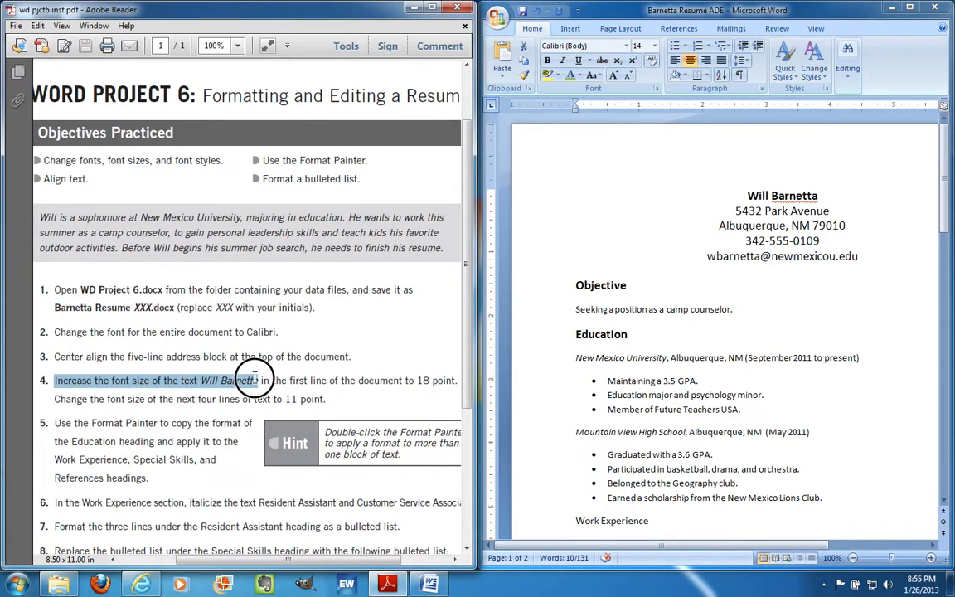
left_click_drag(254, 378, 447, 383)
triple_click(806, 195)
left_click(798, 196)
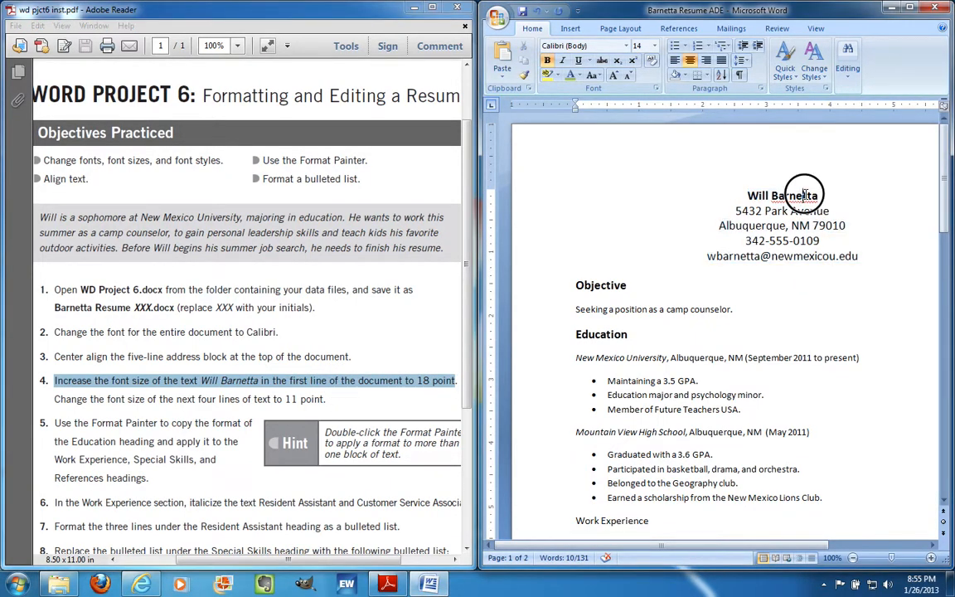
triple_click(789, 195)
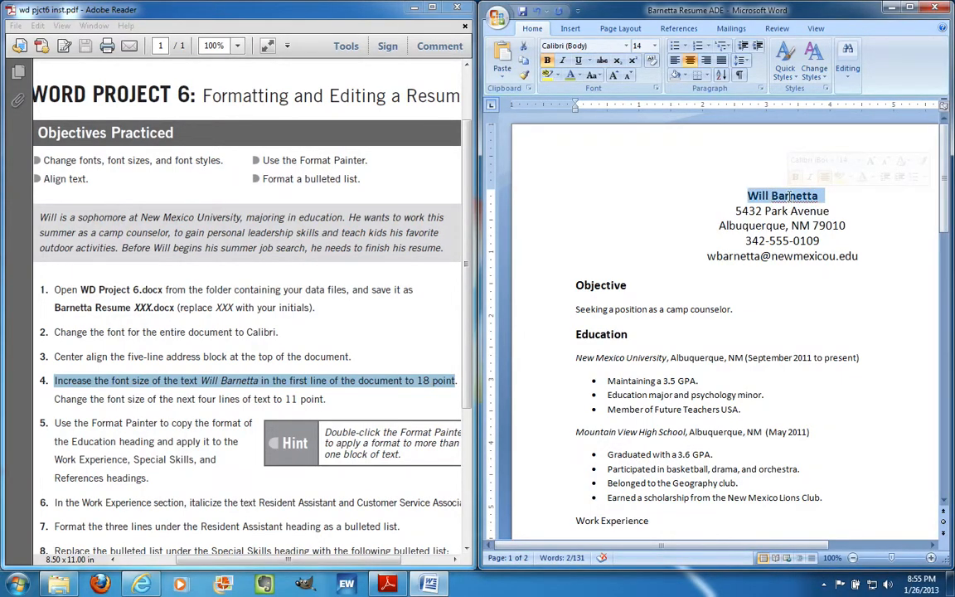
left_click(647, 46)
type("18")
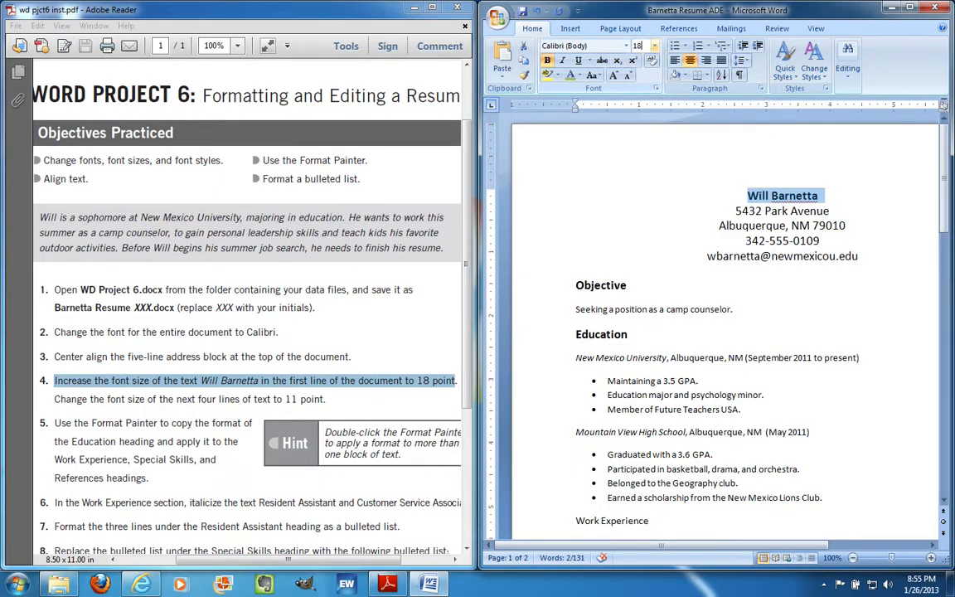
key("Return")
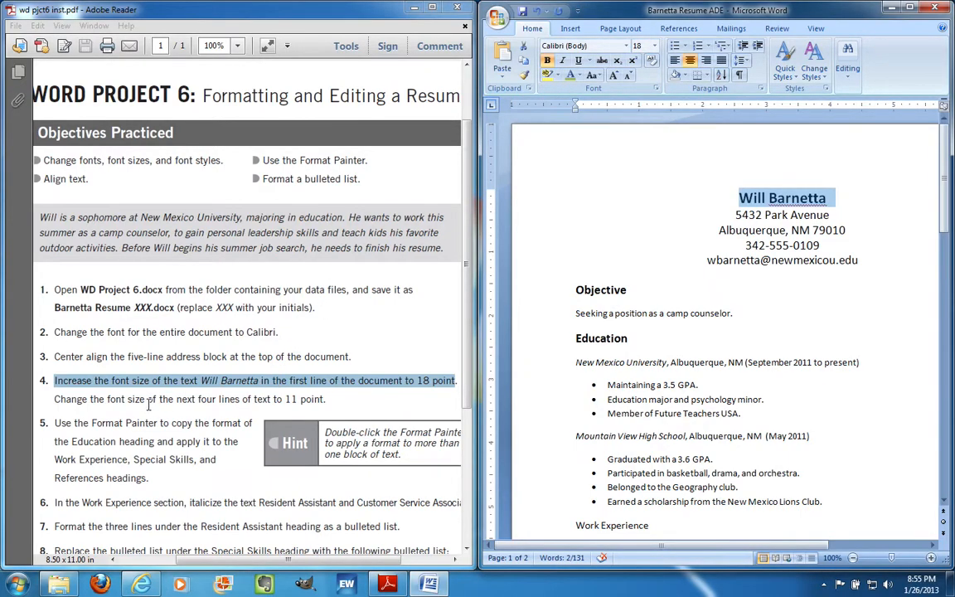
Following the second part of instruction 4, set the font size of the four address and contact lines below the name to 11 point.
left_click(125, 396)
left_click_drag(56, 399, 322, 395)
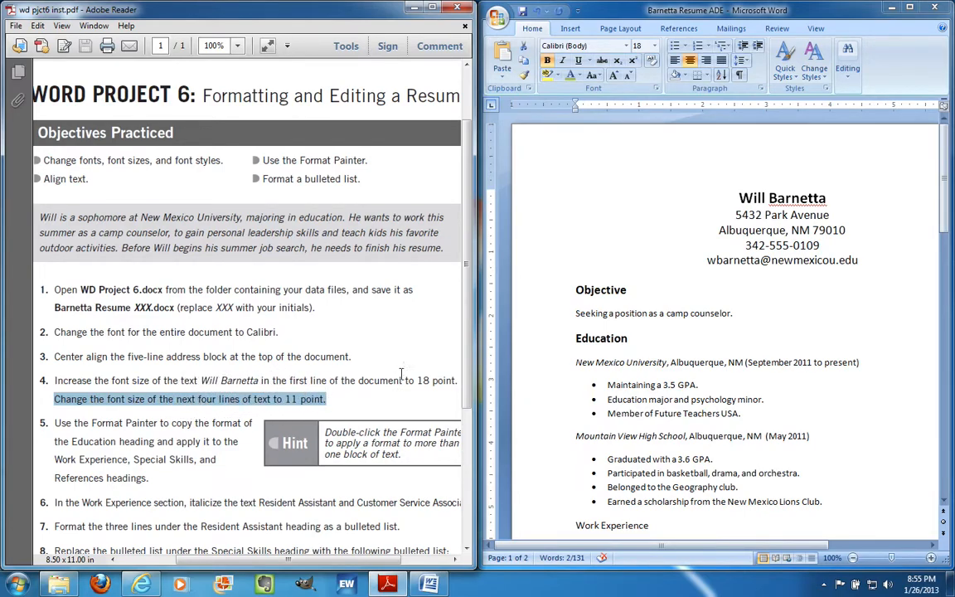
left_click(728, 213)
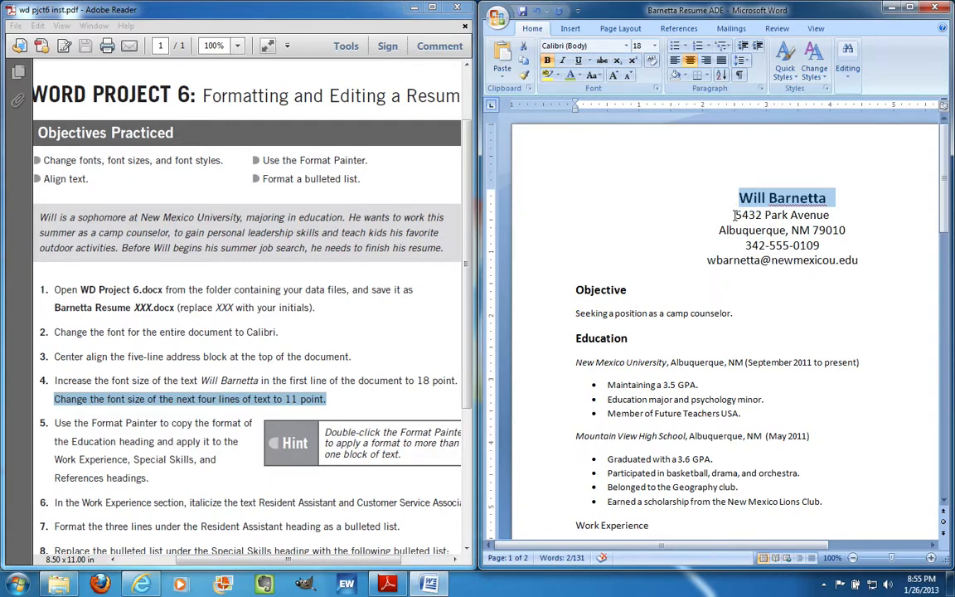
left_click(735, 215)
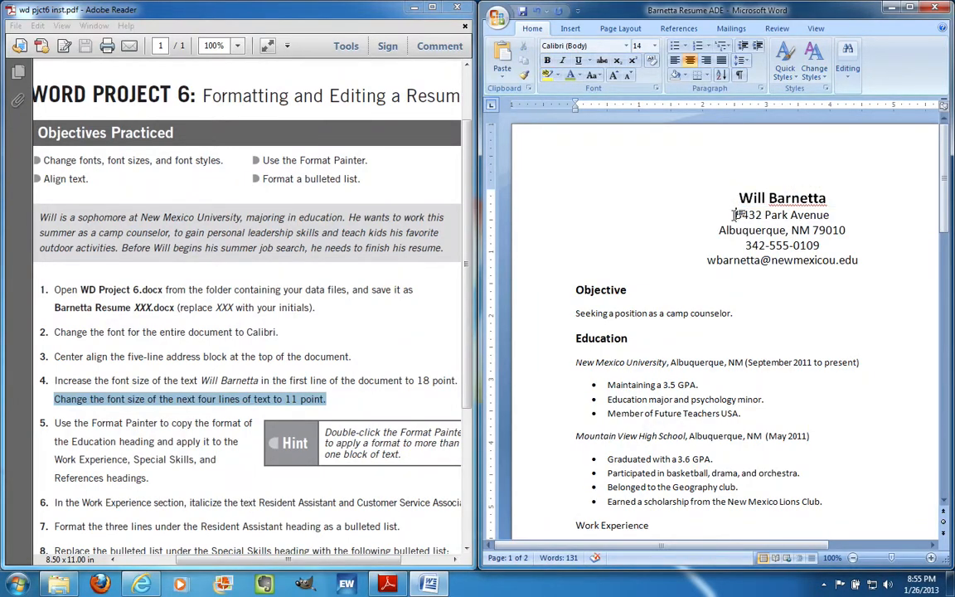
left_click_drag(734, 214, 858, 262)
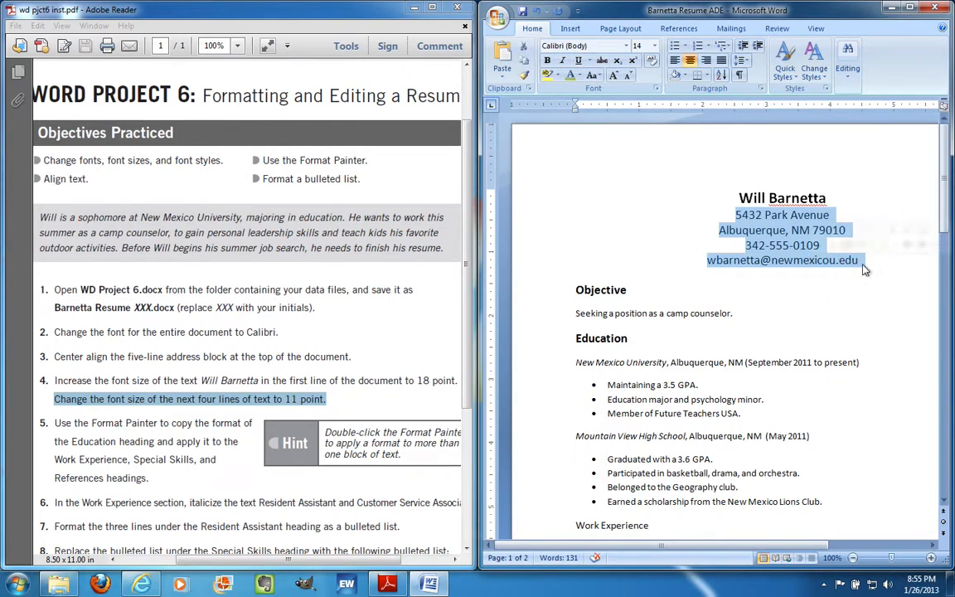
left_click(645, 44)
key("Return")
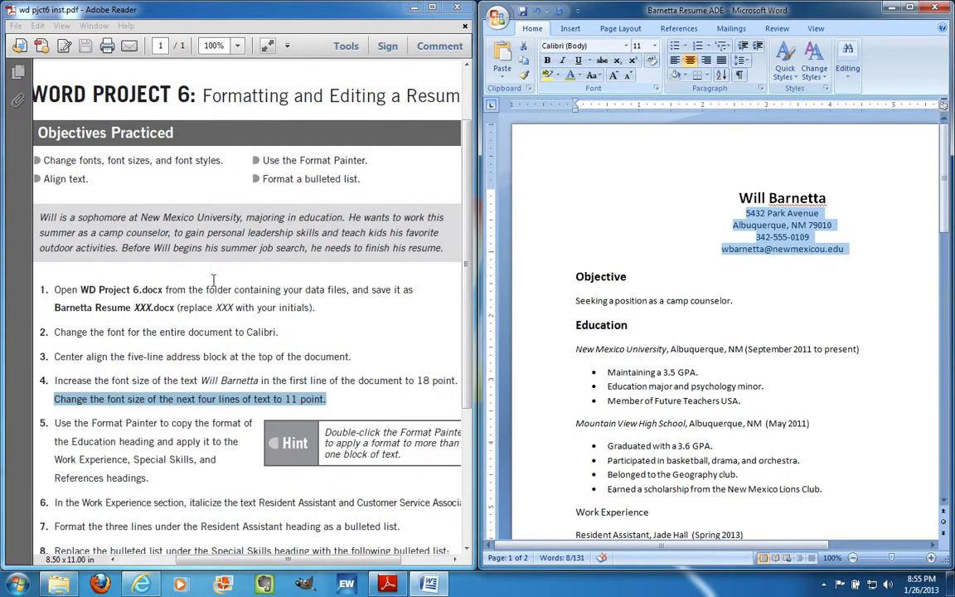
Read instruction 5 and locate the Education, Work Experience, Special Skills and References headings in the resume.
left_click(55, 423)
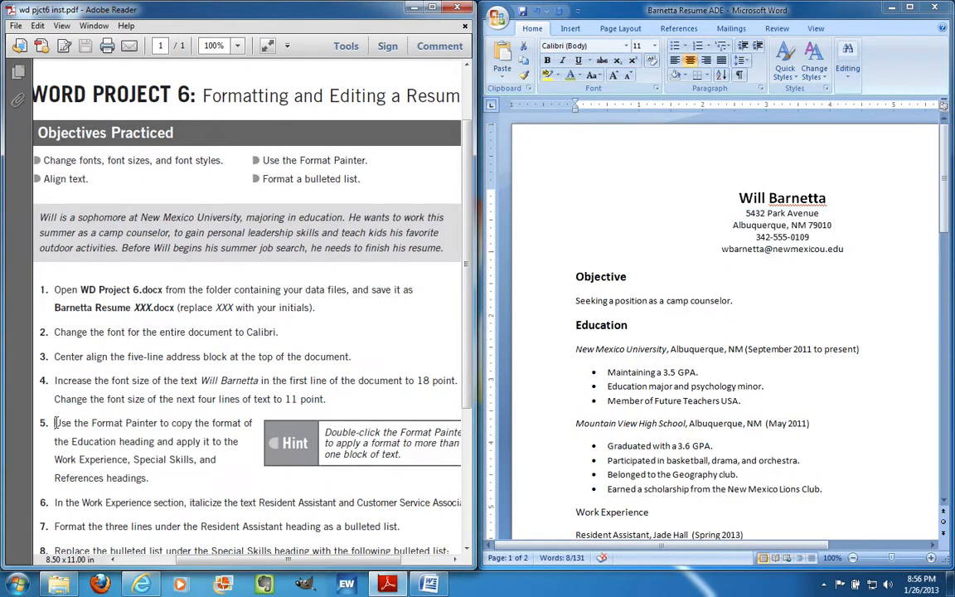
left_click(55, 423)
left_click_drag(54, 423, 240, 447)
scroll(632, 384, "down", 5)
scroll(632, 384, "up", 4)
scroll(632, 384, "down", 3)
scroll(632, 384, "down", 4)
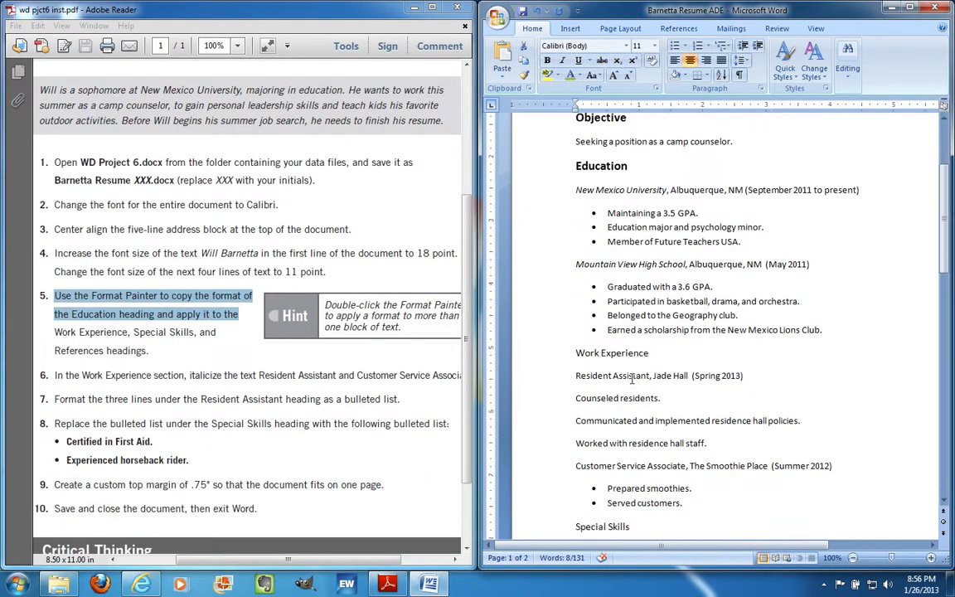
left_click(603, 169)
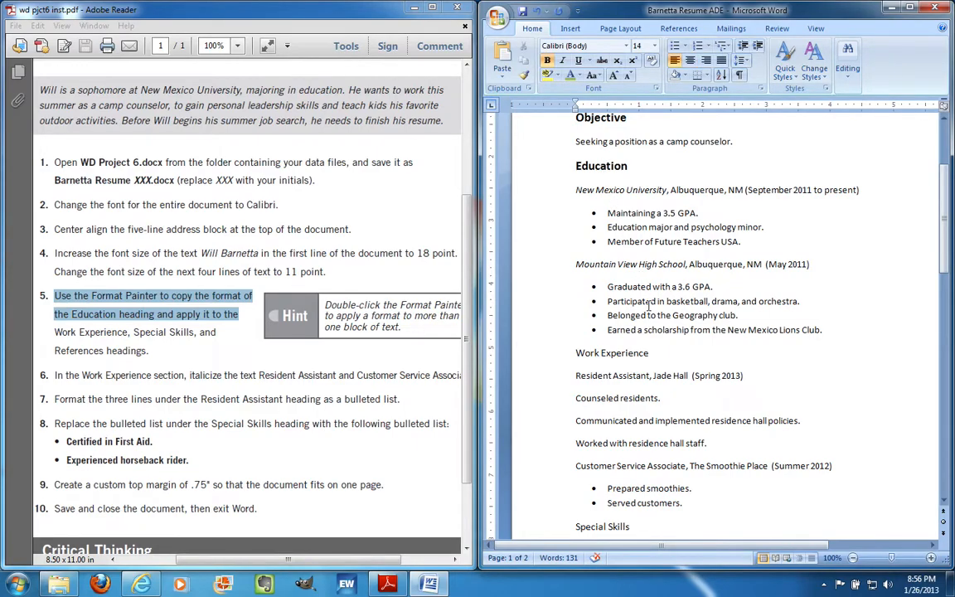
scroll(651, 315, "down", 4)
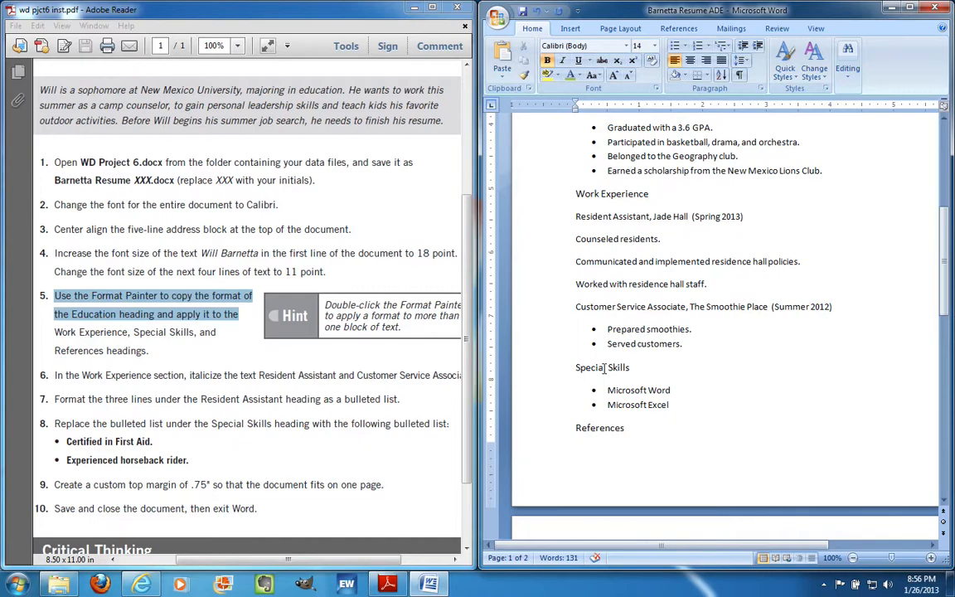
left_click(606, 196)
triple_click(603, 373)
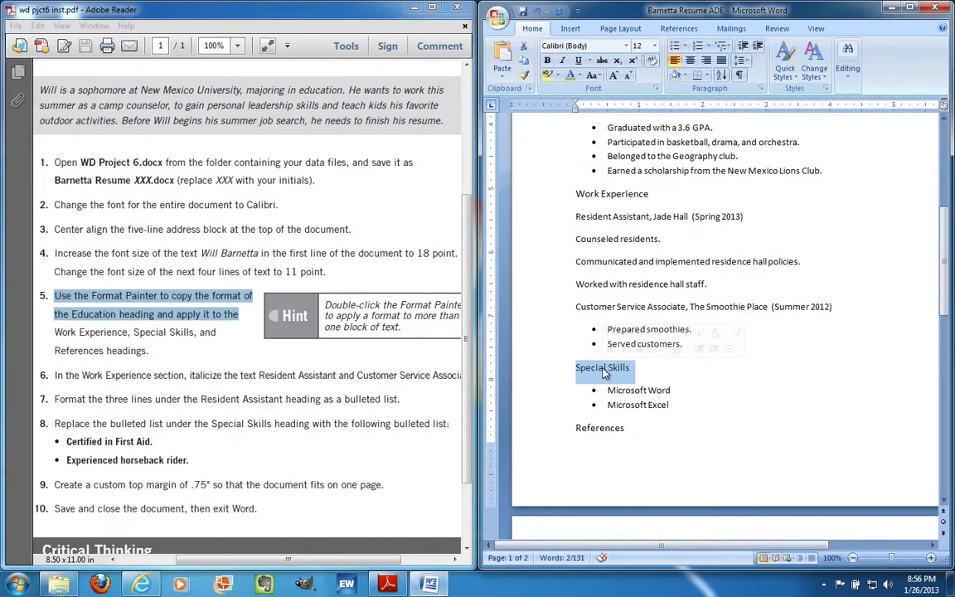
triple_click(601, 428)
left_click(636, 297)
scroll(636, 295, "up", 6)
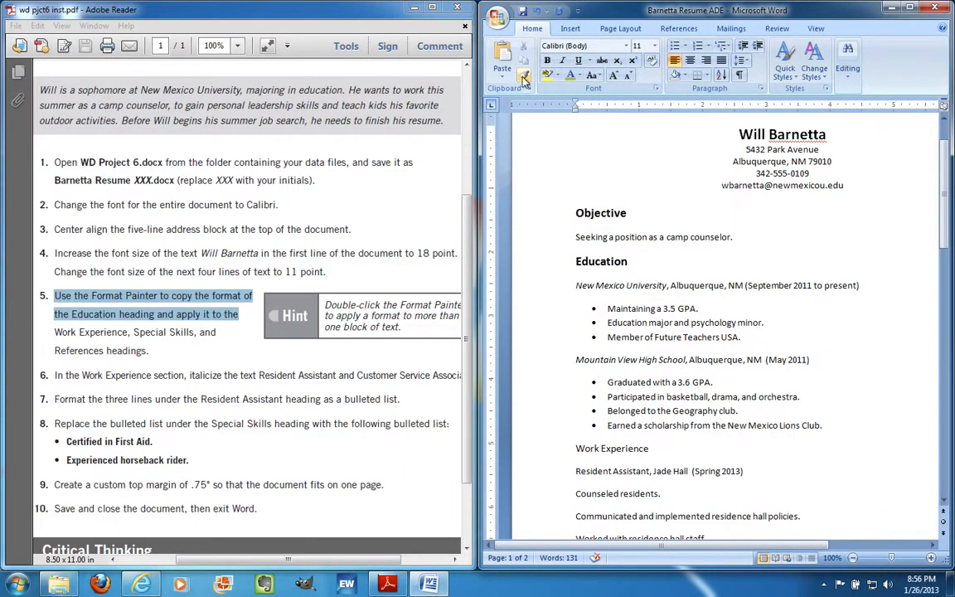
Copy the format of the Education heading to the Work Experience heading with the Format Painter.
double_click(599, 262)
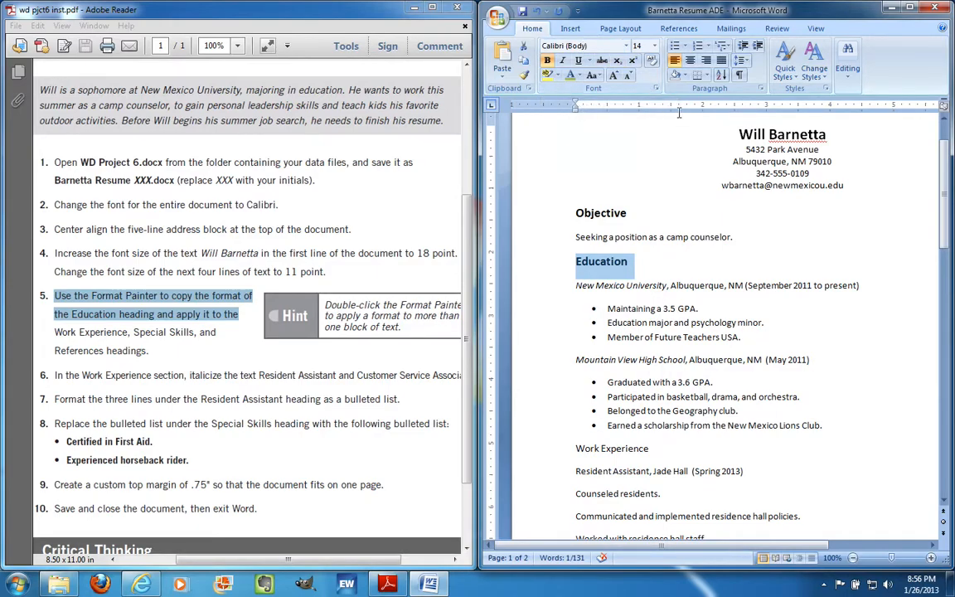
left_click(526, 76)
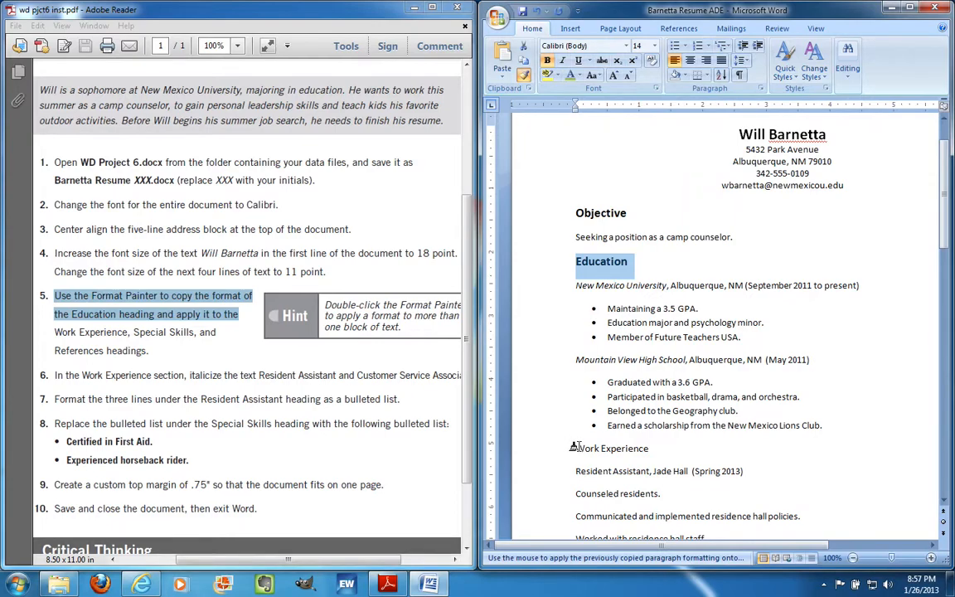
left_click_drag(573, 448, 663, 450)
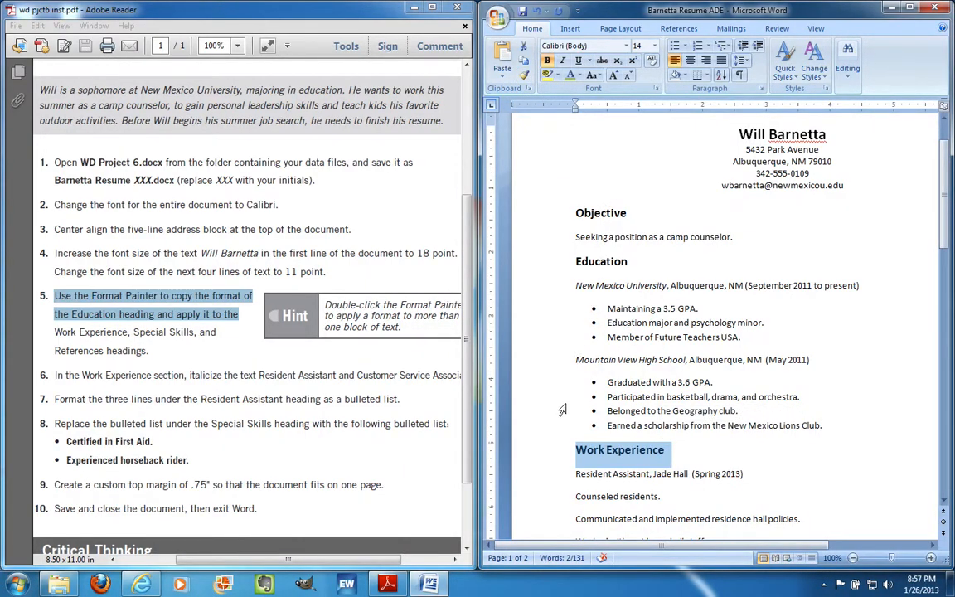
left_click(531, 411)
triple_click(591, 478)
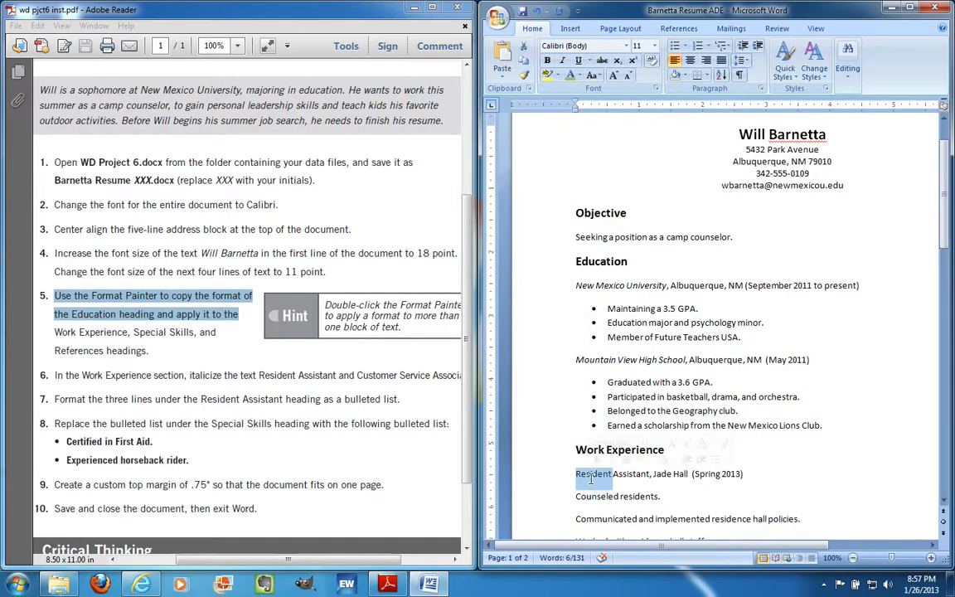
left_click(574, 424)
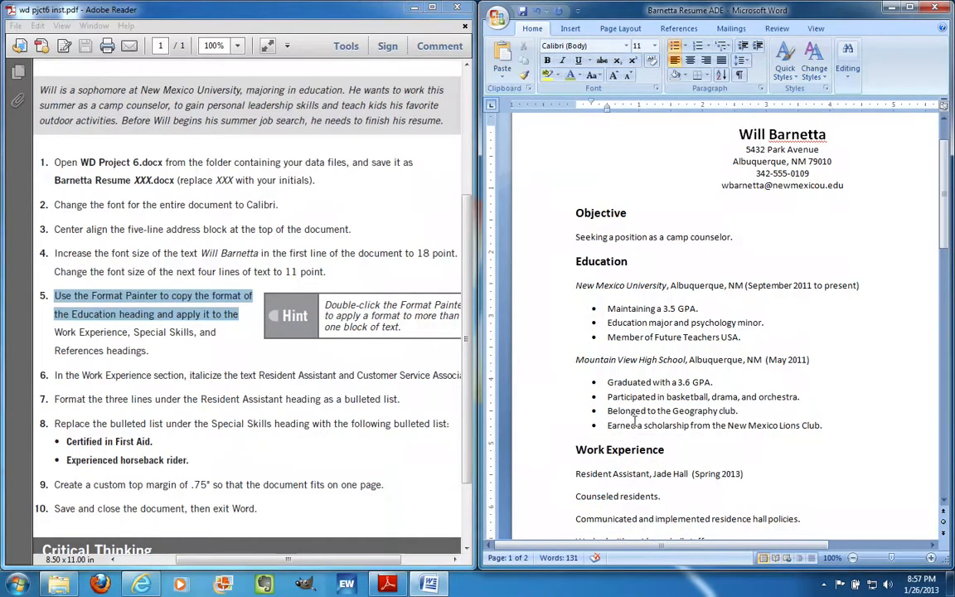
scroll(624, 331, "down", 3)
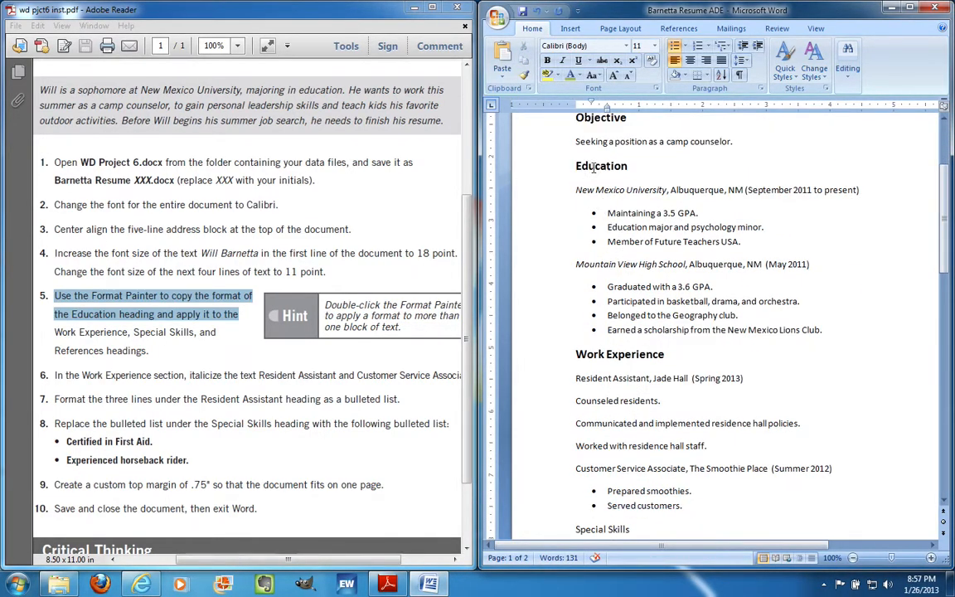
left_click(539, 166)
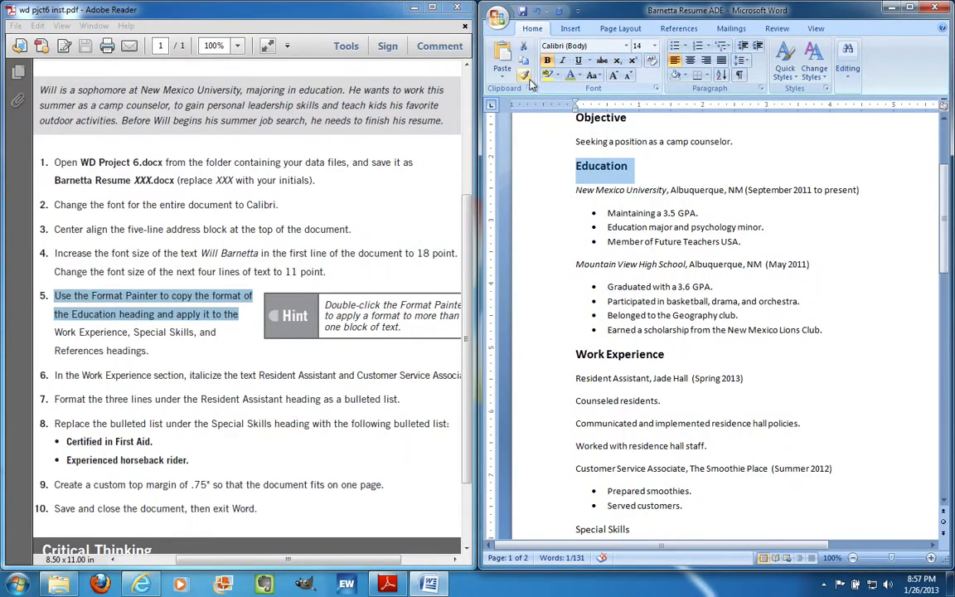
left_click(525, 76)
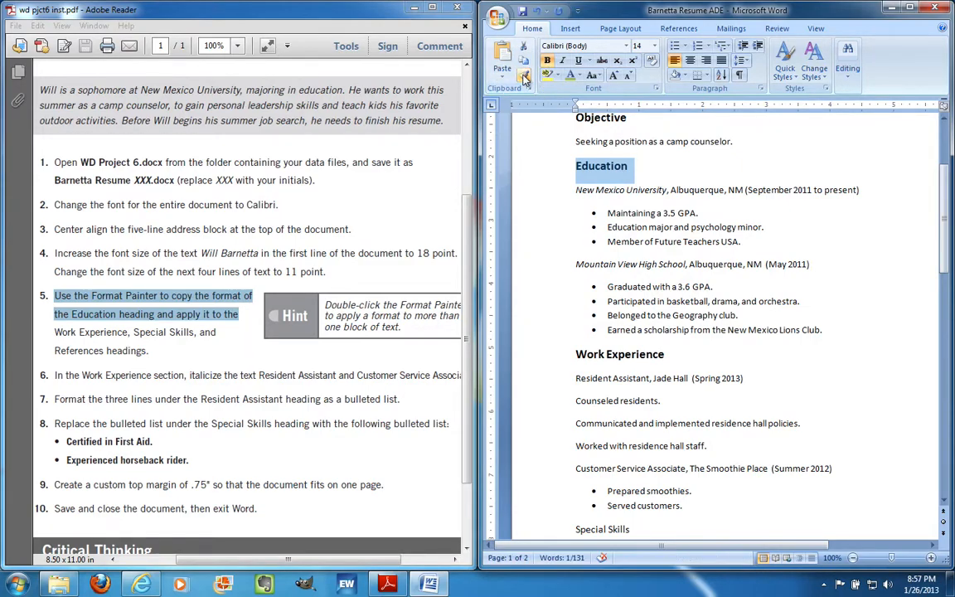
double_click(524, 76)
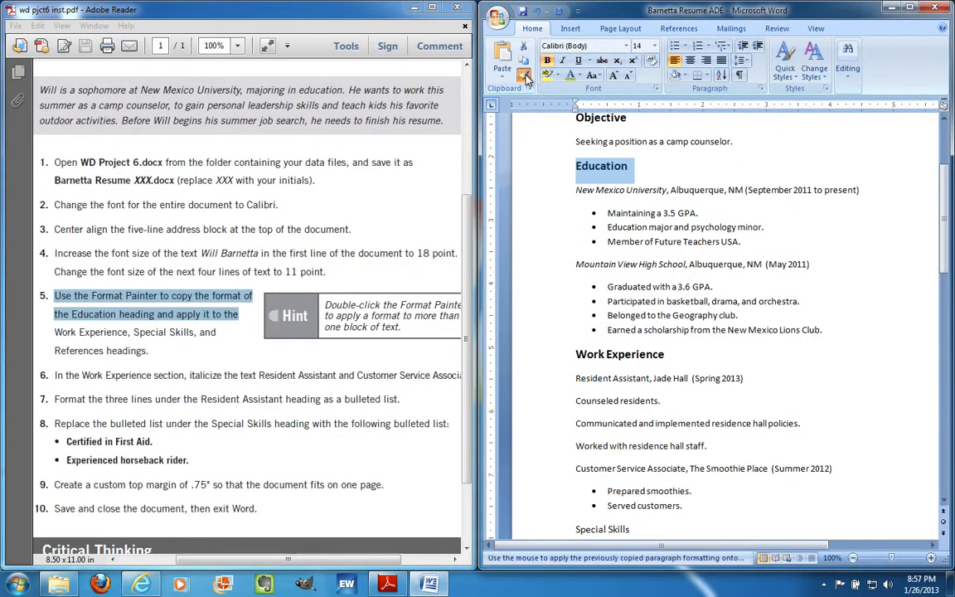
left_click(528, 78)
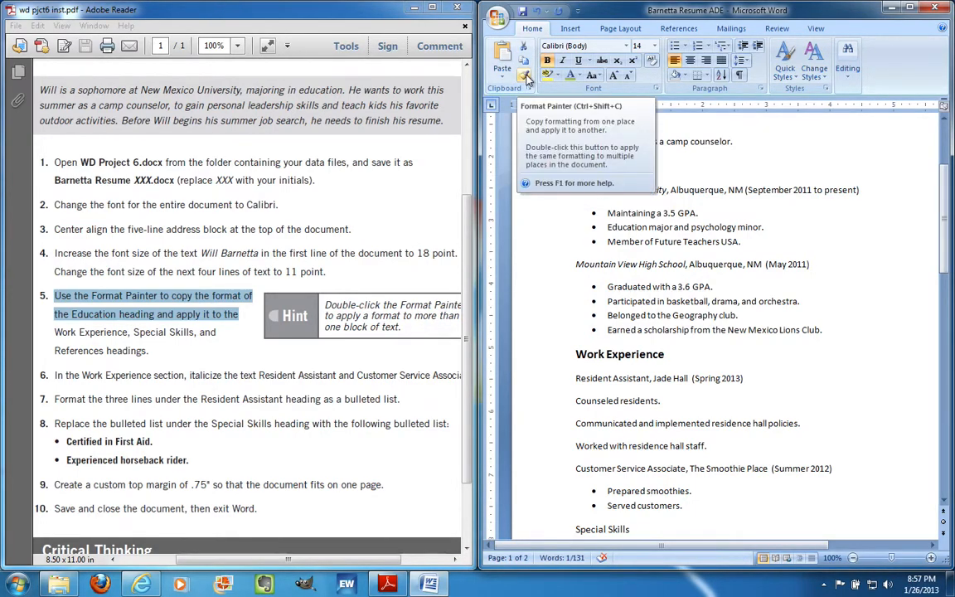
left_click(525, 76)
left_click(525, 76)
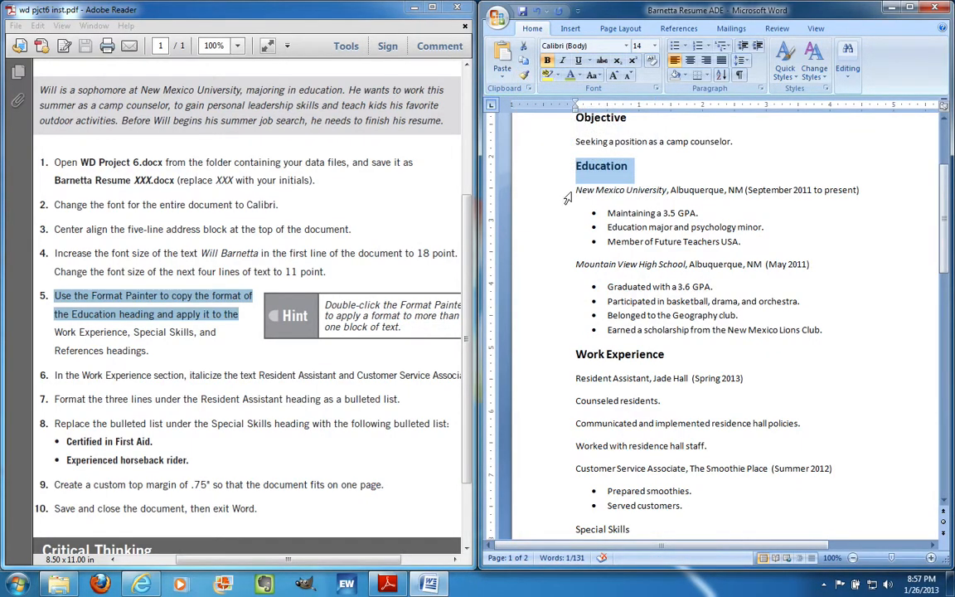
double_click(593, 378)
Apply the Education heading's format to the Special Skills and References headings with the locked Format Painter, and turn the painter off.
left_click(535, 164)
double_click(524, 75)
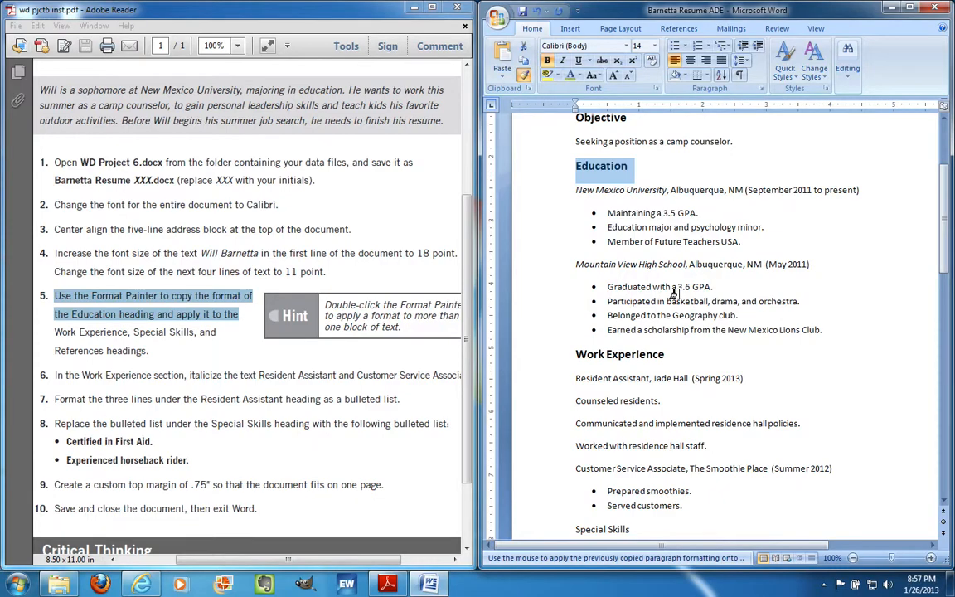
scroll(675, 293, "down", 3)
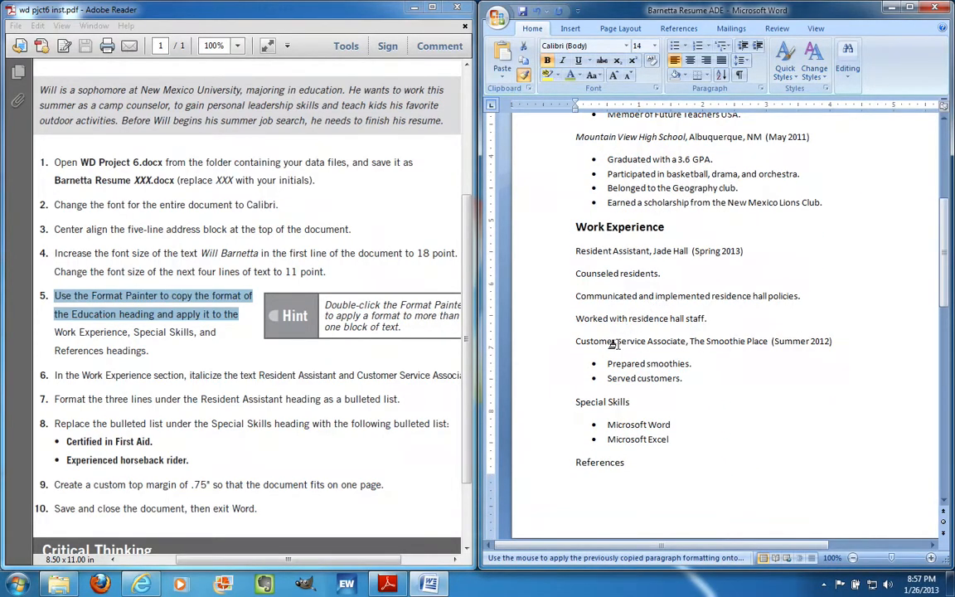
mouse_move(569, 403)
left_mouse_down()
mouse_move(604, 390)
mouse_move(637, 401)
left_mouse_up()
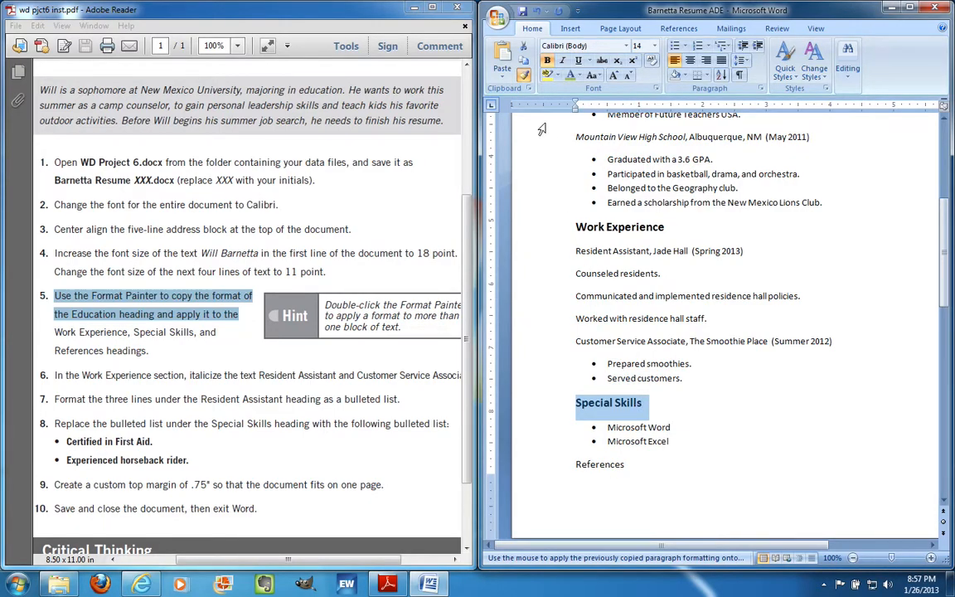
double_click(524, 76)
left_click(582, 466)
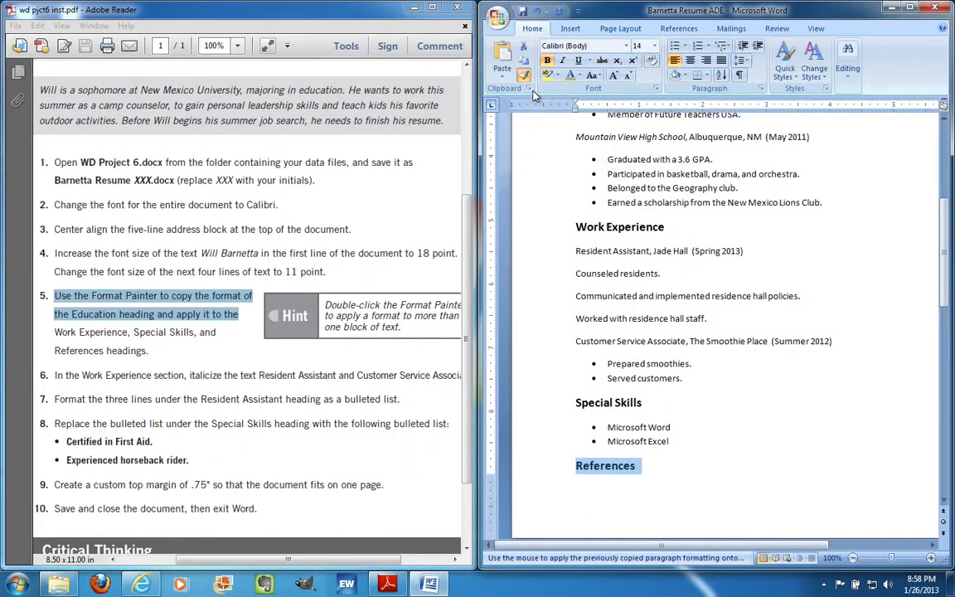
scroll(581, 315, "down", 1)
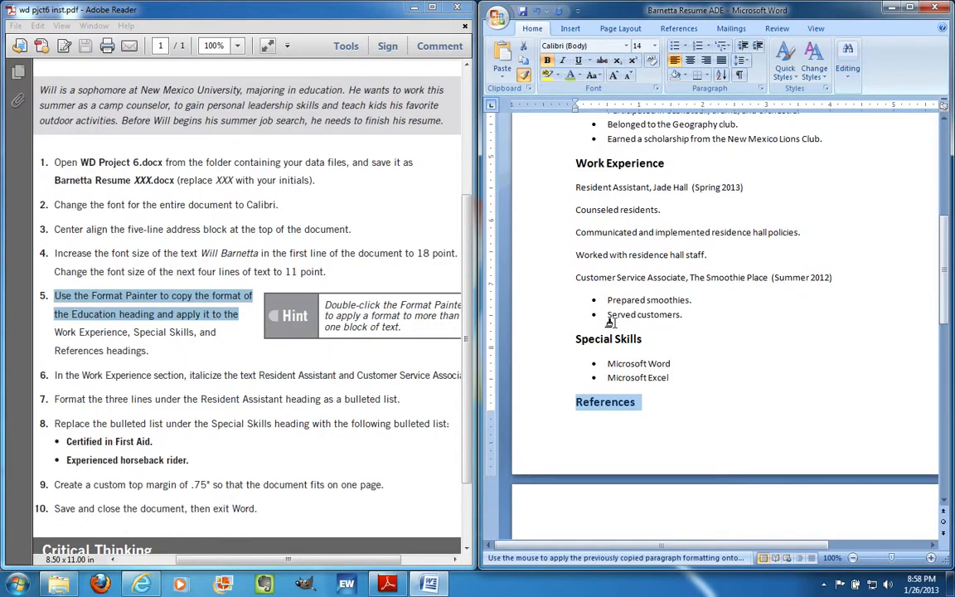
scroll(609, 323, "down", 2)
scroll(609, 323, "up", 8)
scroll(609, 322, "down", 5)
left_click(528, 75)
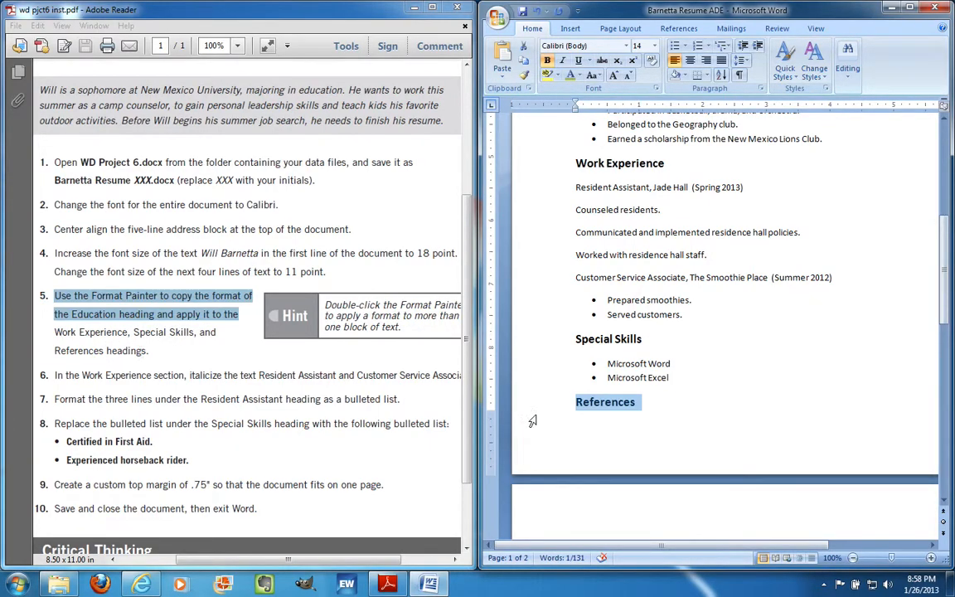
scroll(634, 149, "up", 5)
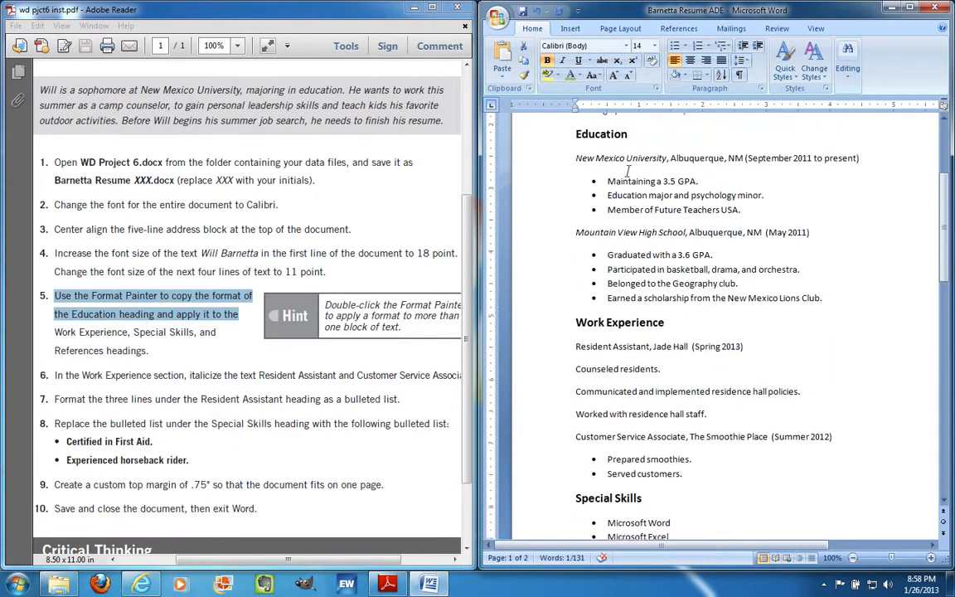
Following instruction 6, italicize the text Resident Assistant and Customer Service Associate in the Work Experience section.
left_click(113, 373)
left_click_drag(52, 375, 324, 378)
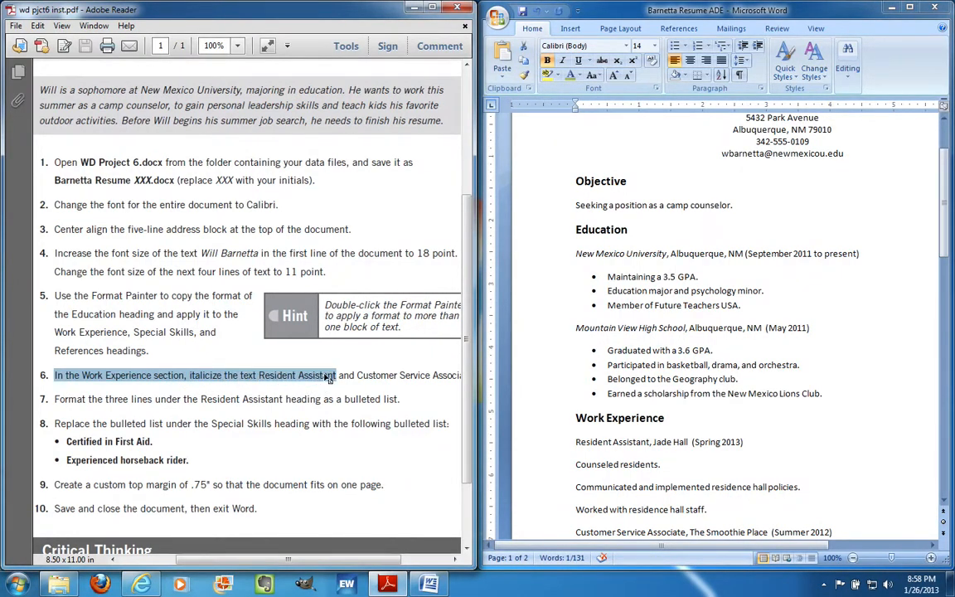
scroll(632, 373, "down", 3)
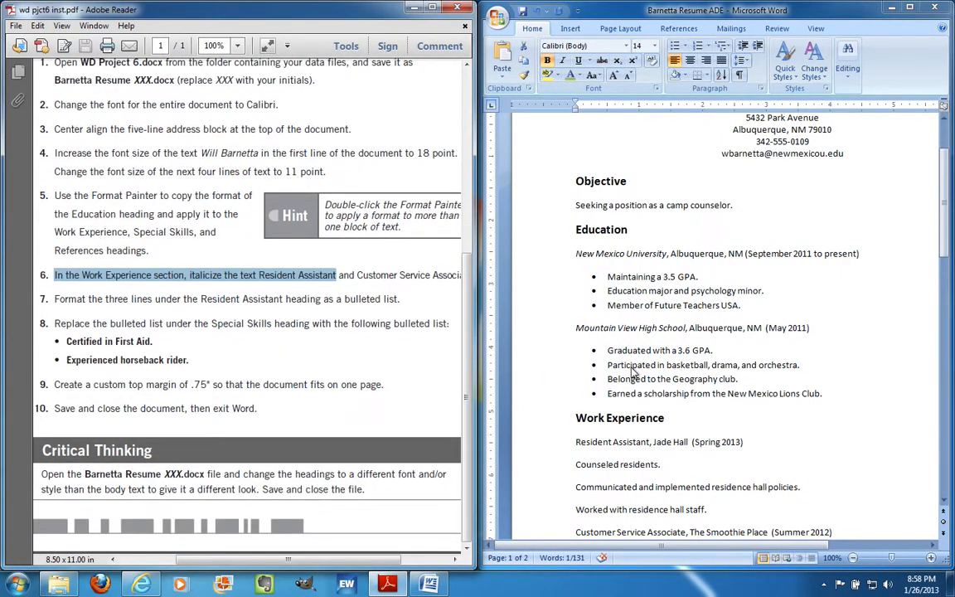
left_click(628, 444)
left_click_drag(576, 444, 645, 446)
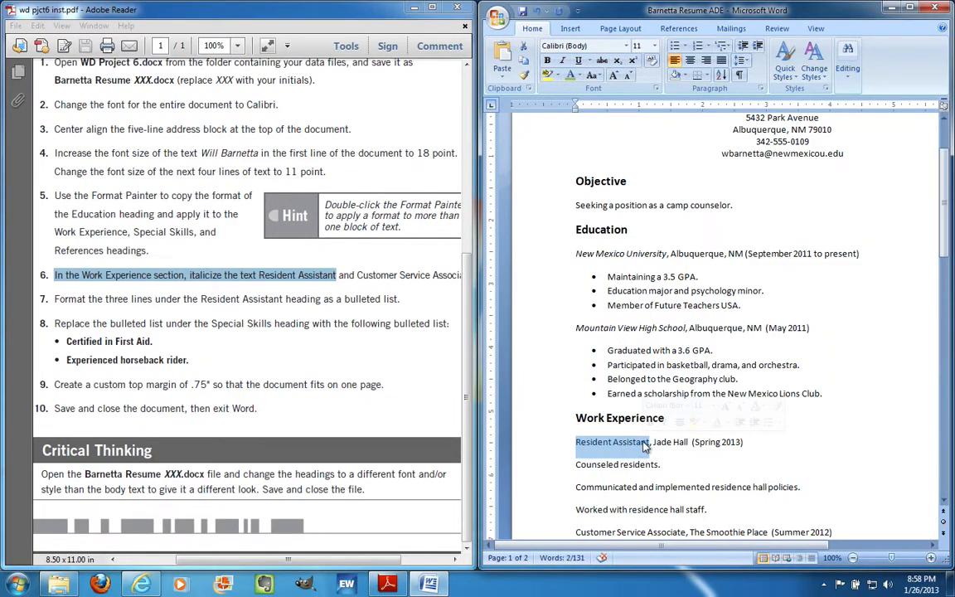
key("ctrl+i")
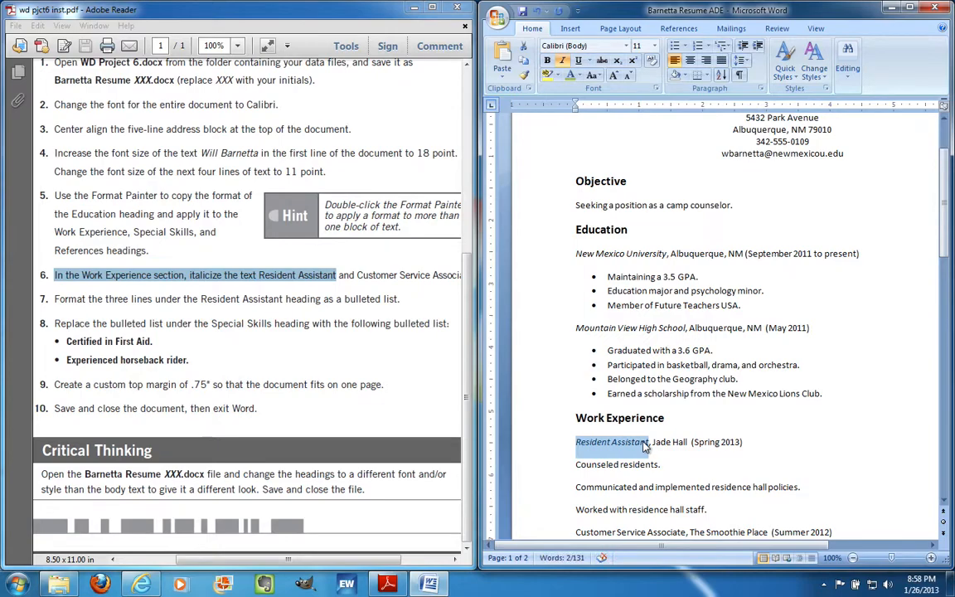
scroll(663, 390, "down", 4)
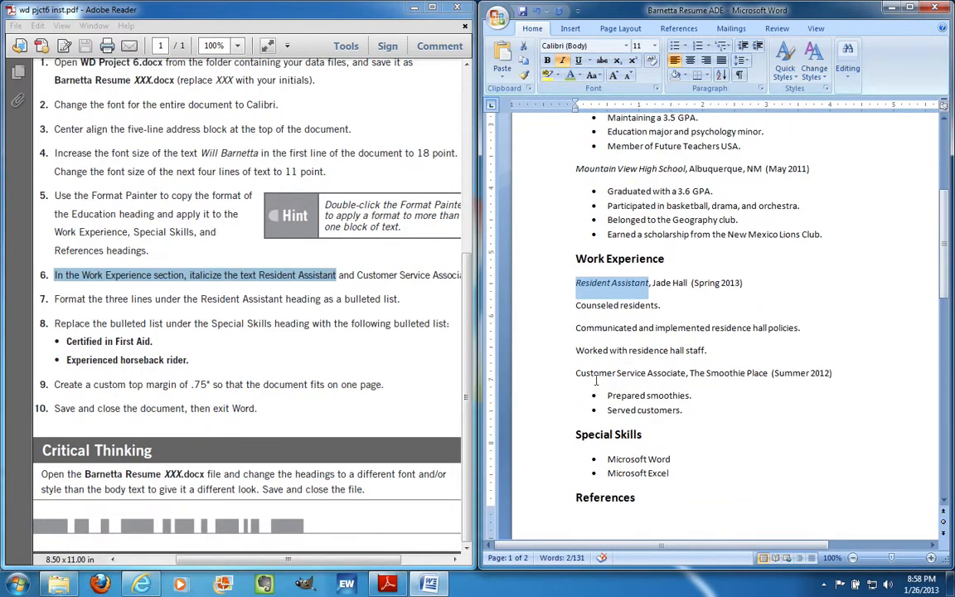
left_click_drag(577, 373, 678, 375)
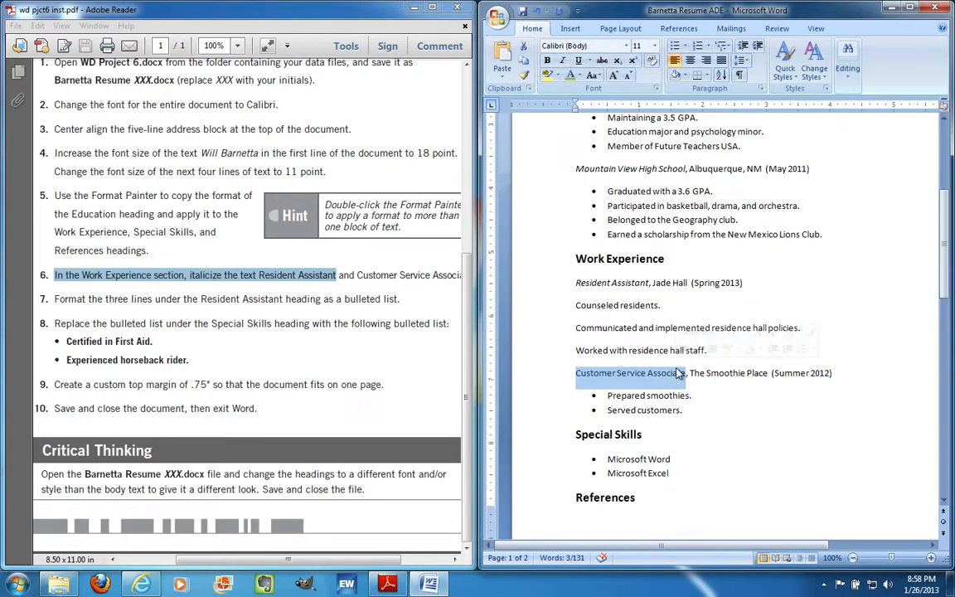
key("ctrl+i")
left_click(673, 349)
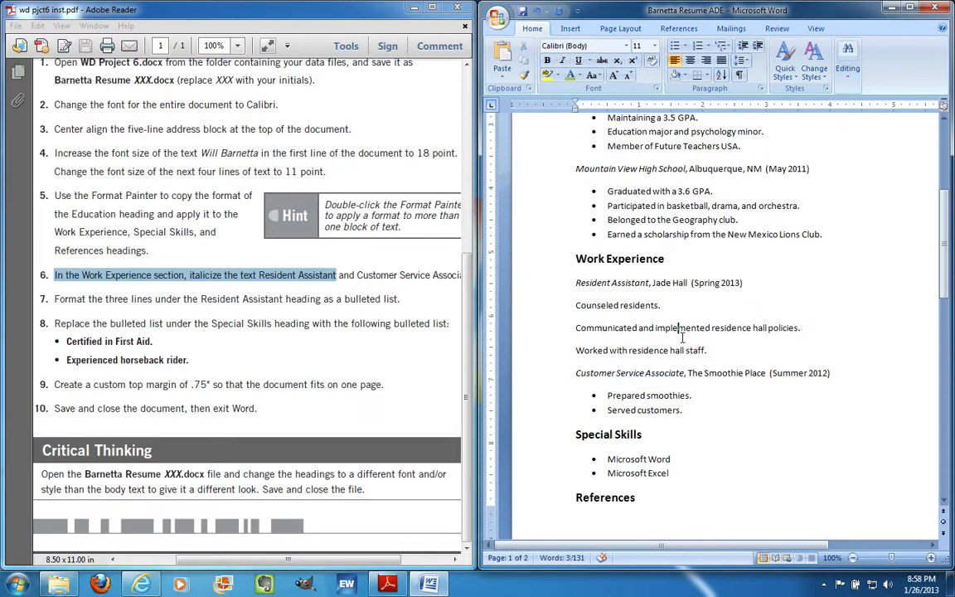
Following instruction 7, format the three lines under the Resident Assistant heading as a bulleted list.
left_click(387, 290)
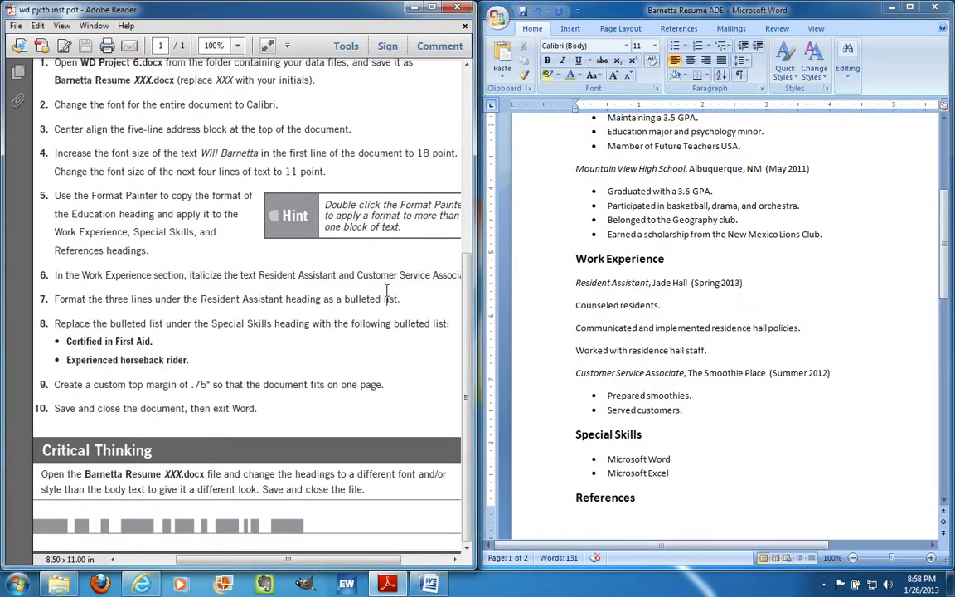
left_click_drag(51, 299, 272, 304)
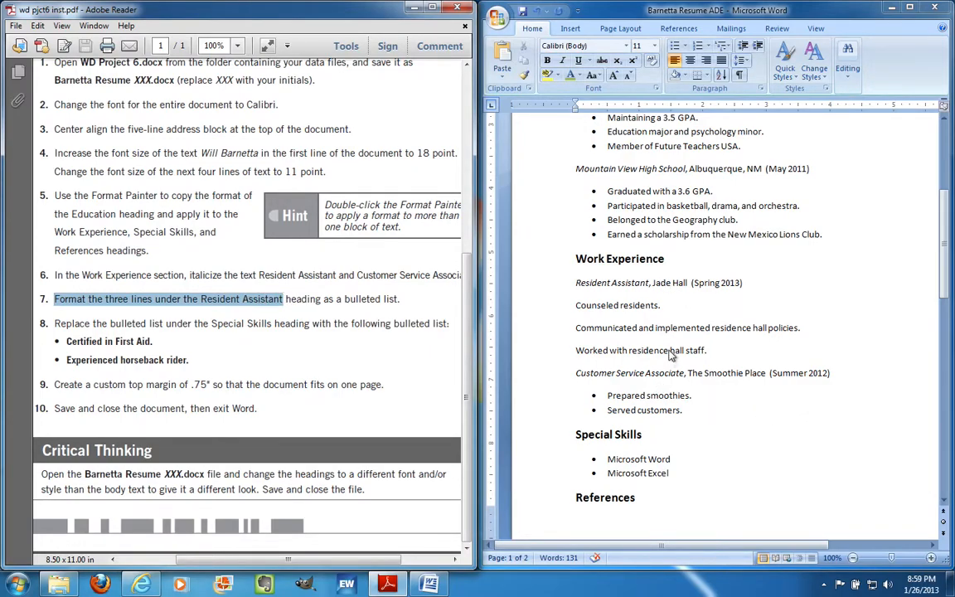
left_click(578, 308)
left_click_drag(578, 305, 674, 354)
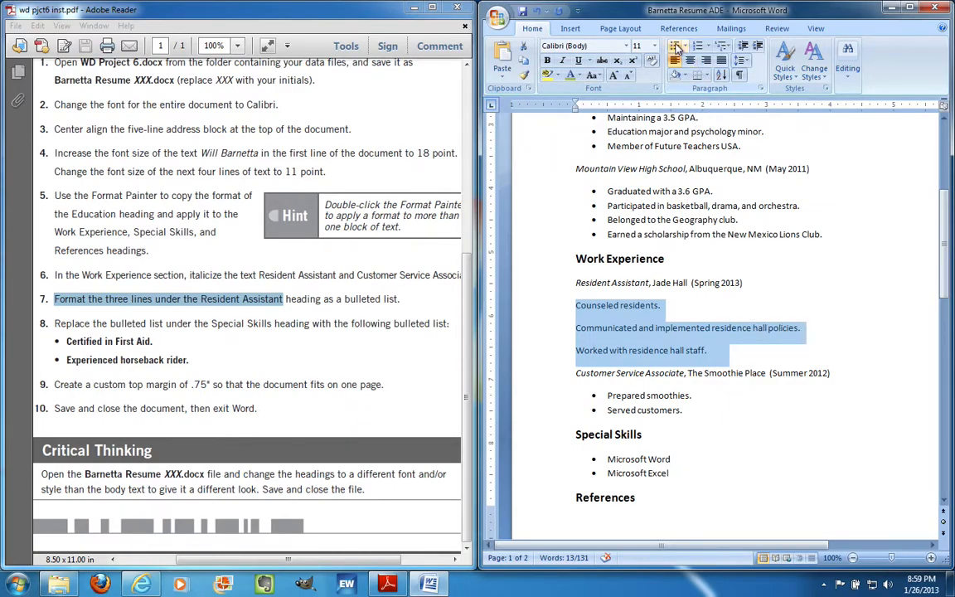
left_click(676, 48)
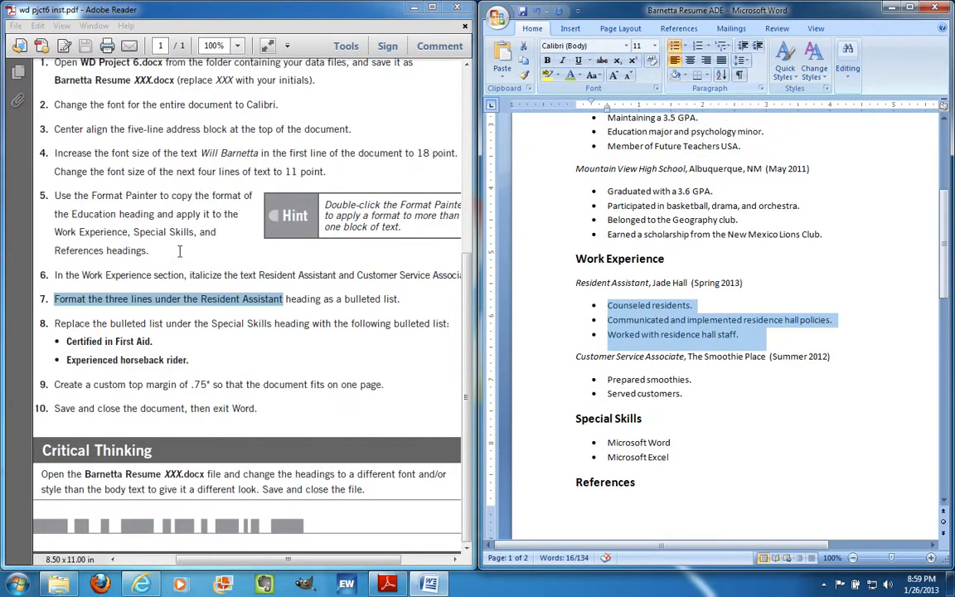
Following instruction 8, replace the bullets under Special Skills with "Certified in First Aid" and "Experienced horseback rider".
left_click(163, 323)
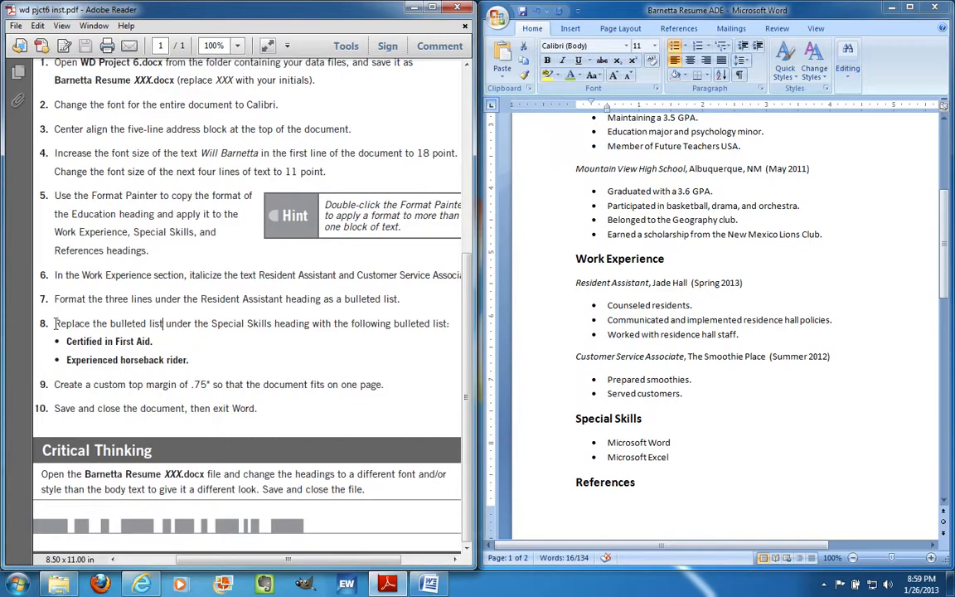
left_click_drag(207, 323, 300, 324)
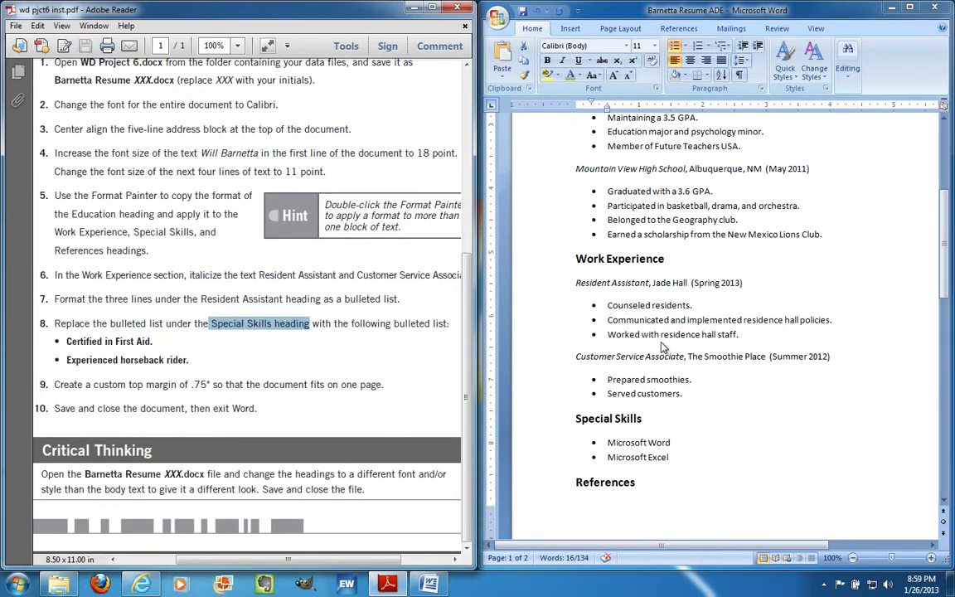
left_click(673, 432)
left_click_drag(604, 443, 676, 456)
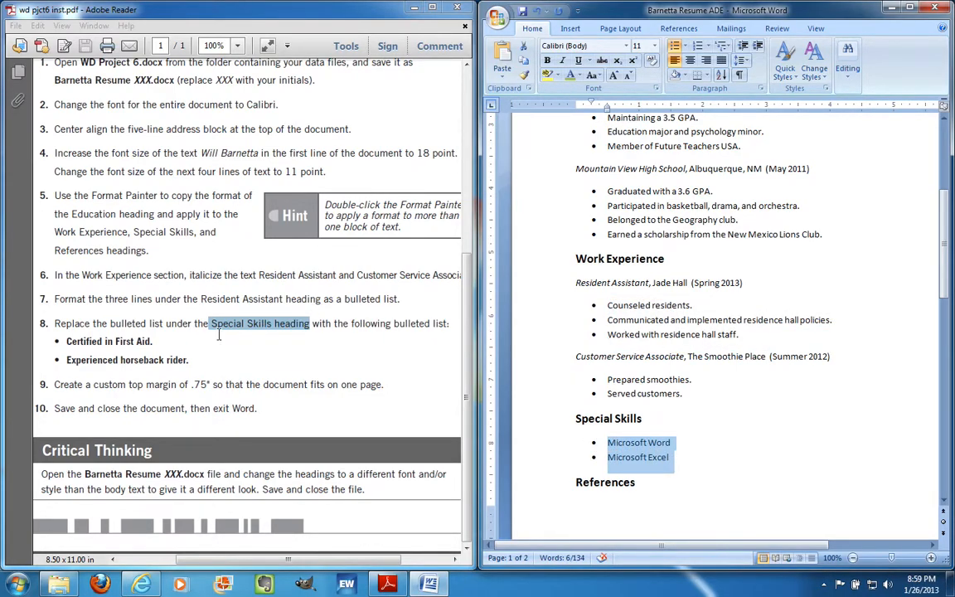
type("C")
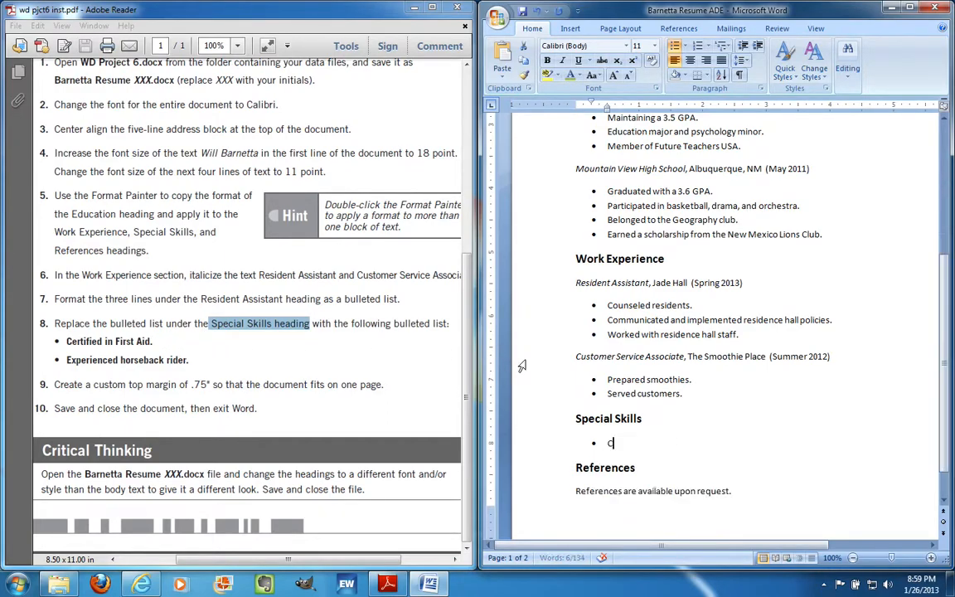
type("ertified in Fir")
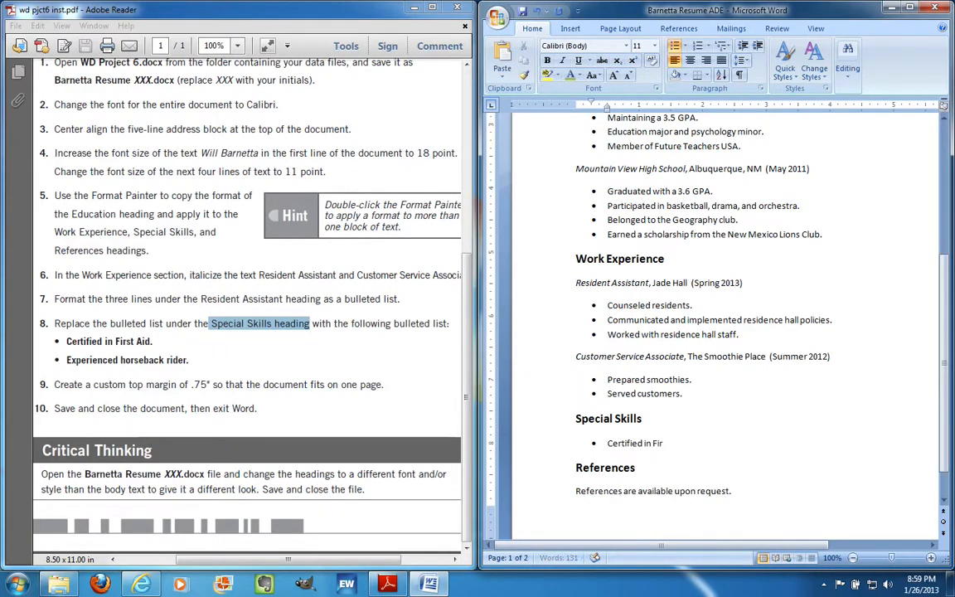
type("st Aid")
key("Return")
type("Experienced horseback rider")
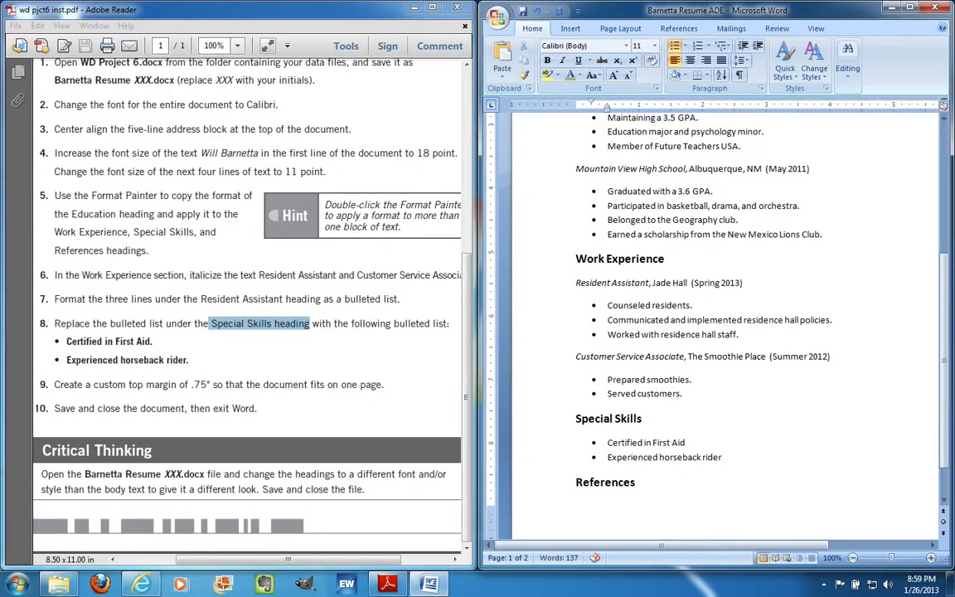
Add a period at the end of both Special Skills bullets.
type(".")
key("Up")
type(".")
left_click(767, 432)
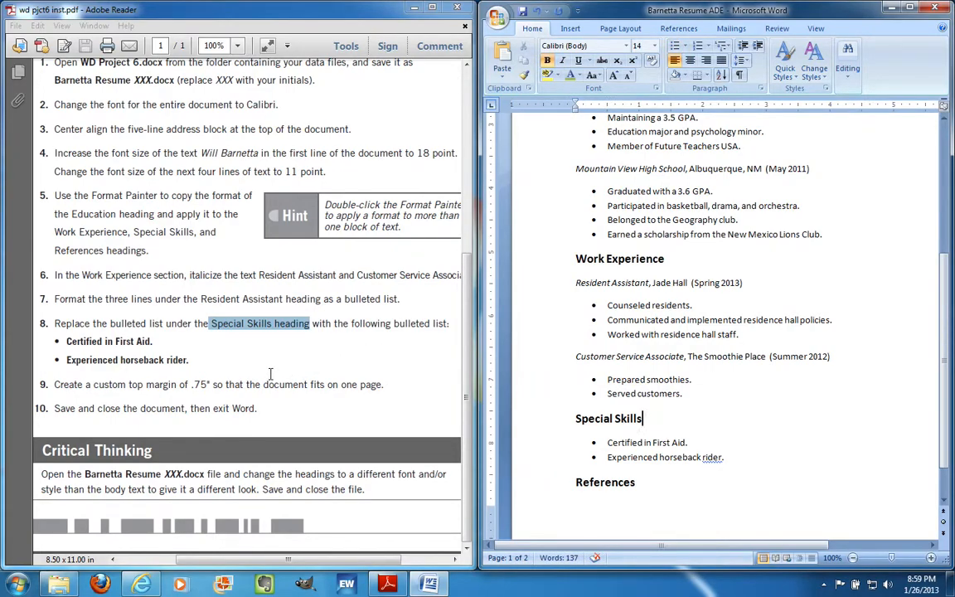
Read instruction 9 and examine the resume at 80% zoom to see how its content is spread across pages.
left_click(81, 384)
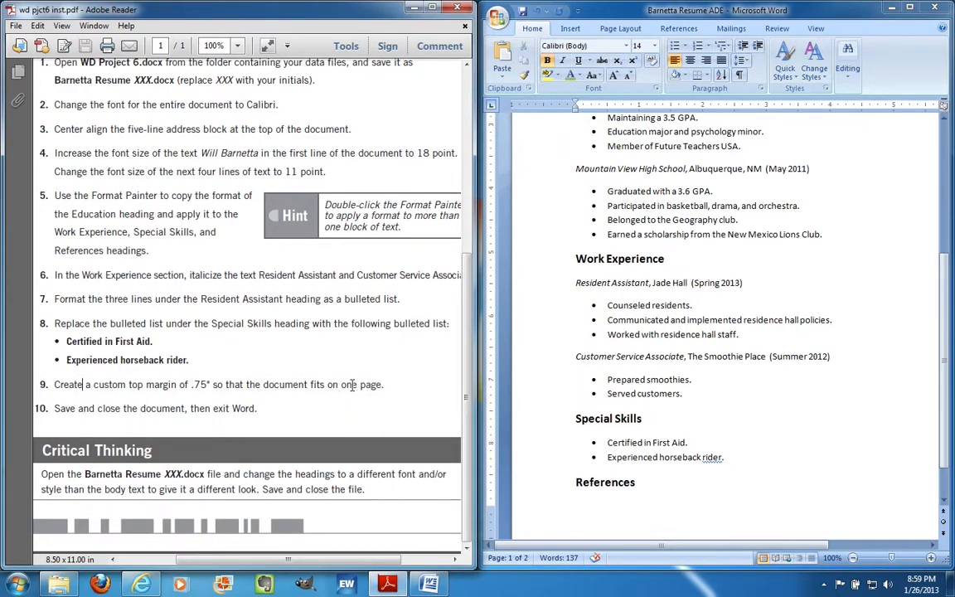
left_click(852, 558)
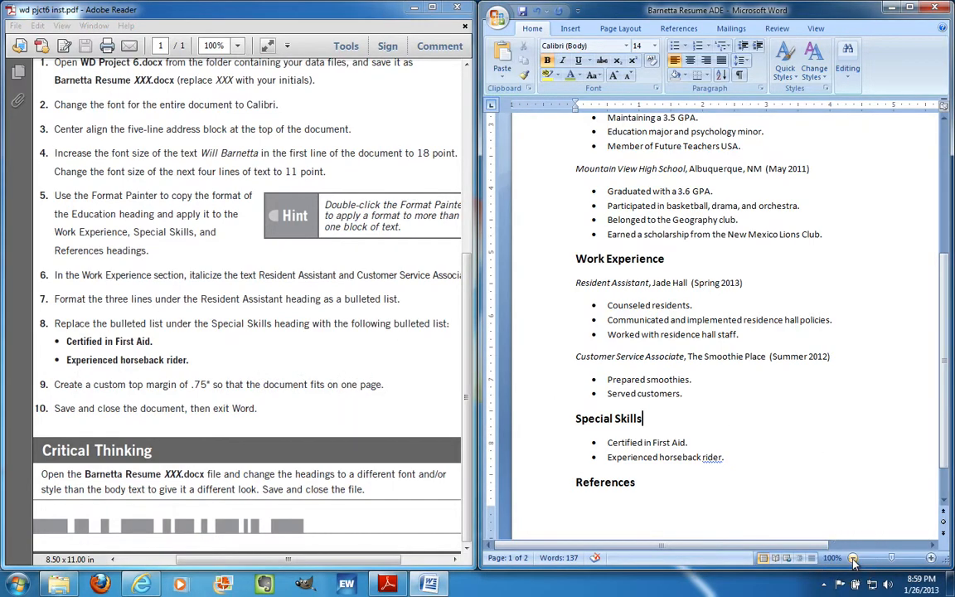
left_click(853, 560)
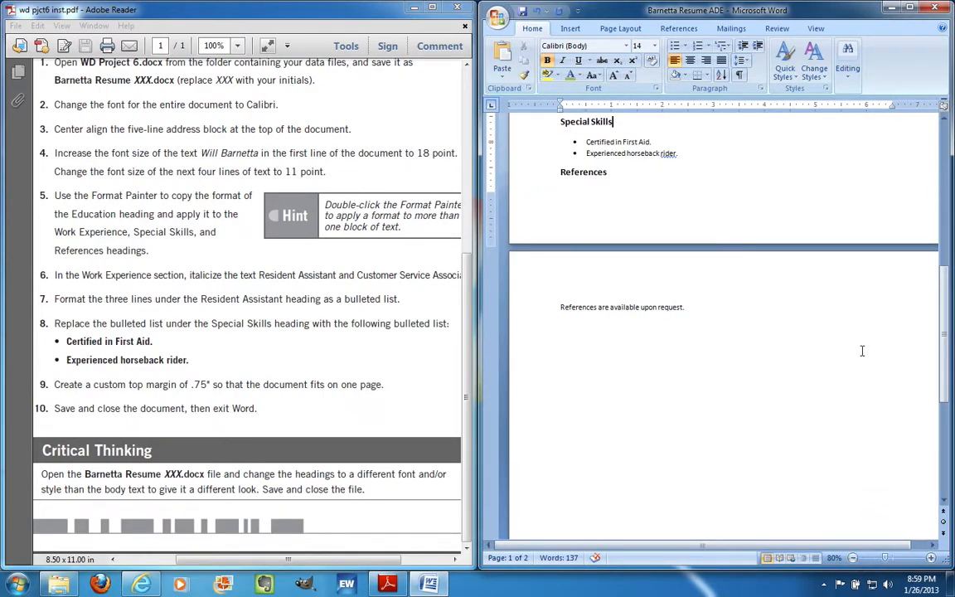
scroll(861, 351, "up", 10)
scroll(861, 351, "down", 10)
scroll(861, 350, "up", 3)
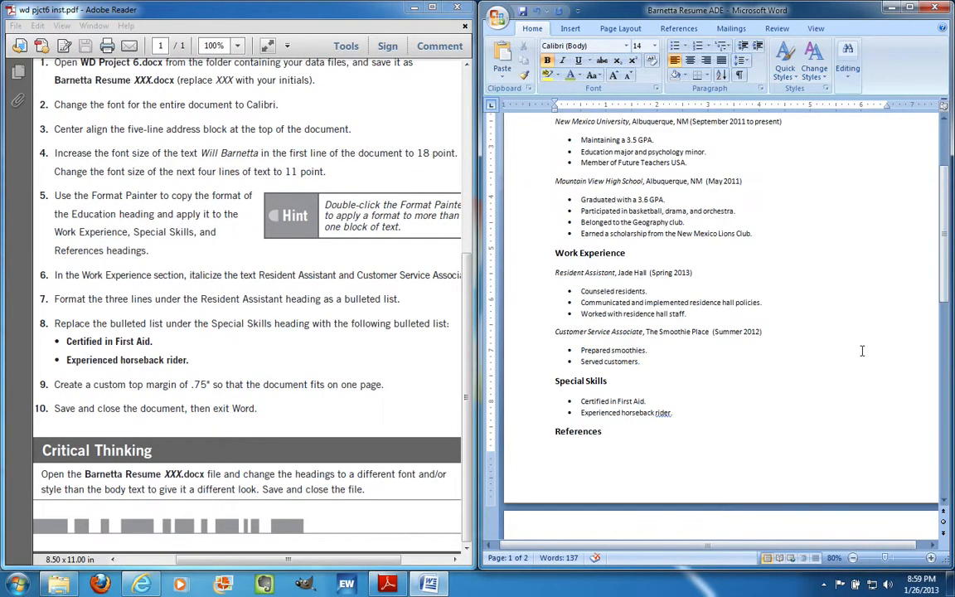
scroll(862, 351, "up", 5)
scroll(862, 351, "down", 10)
scroll(861, 351, "up", 10)
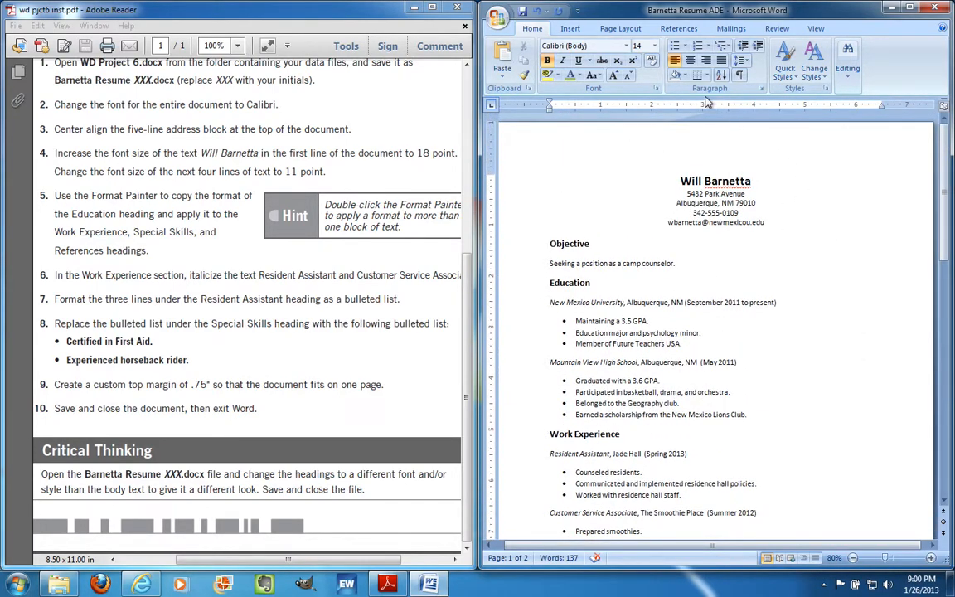
Following instruction 9, set a custom top margin of 0.75" for the whole document.
left_click(630, 29)
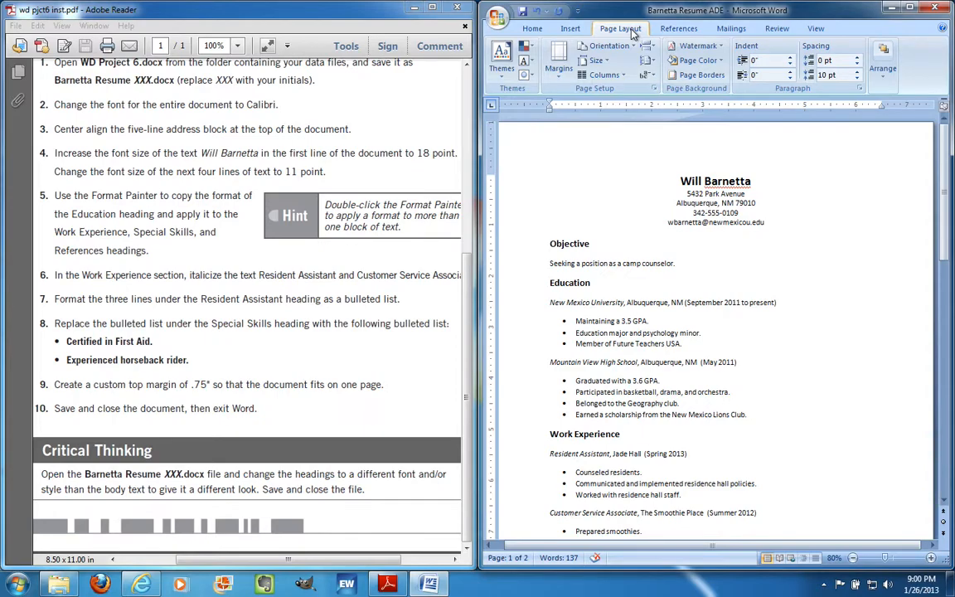
left_click(560, 70)
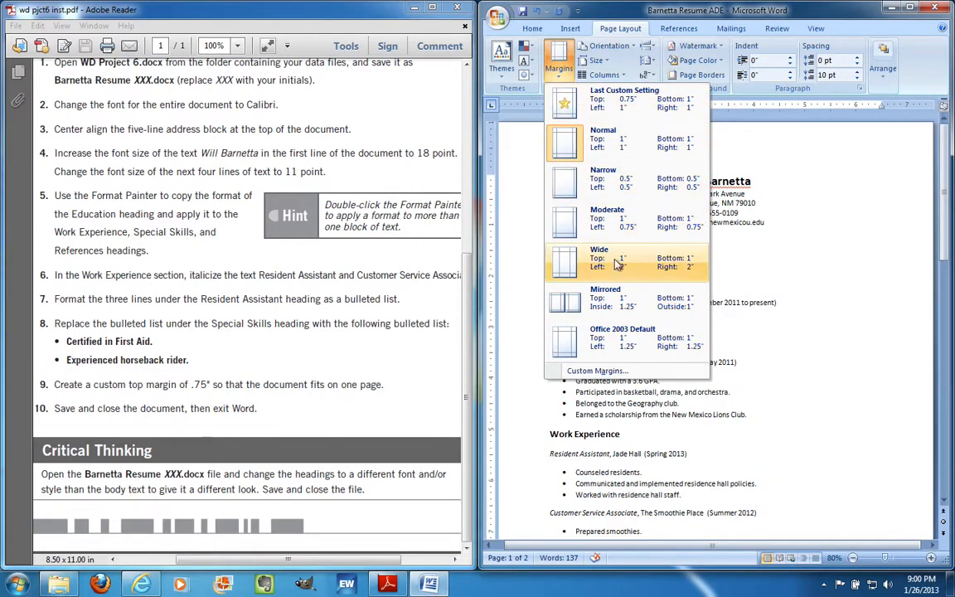
left_click(600, 372)
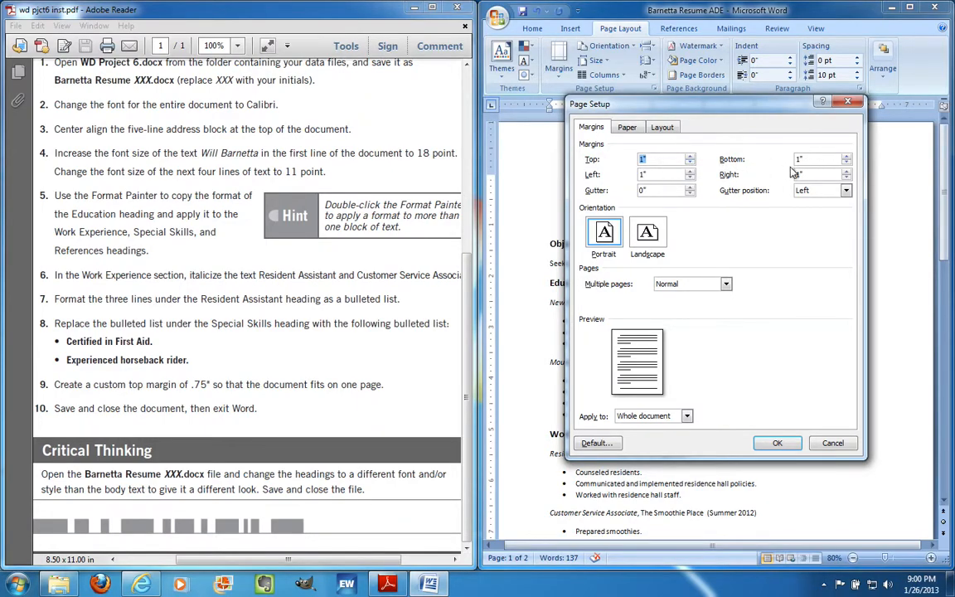
left_click(661, 160)
left_click(693, 158)
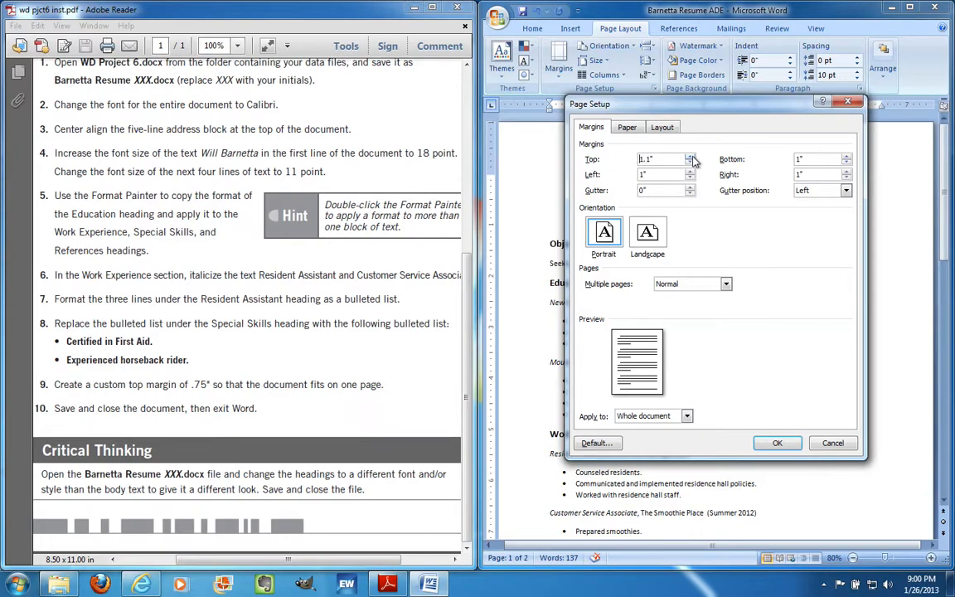
left_click(692, 158)
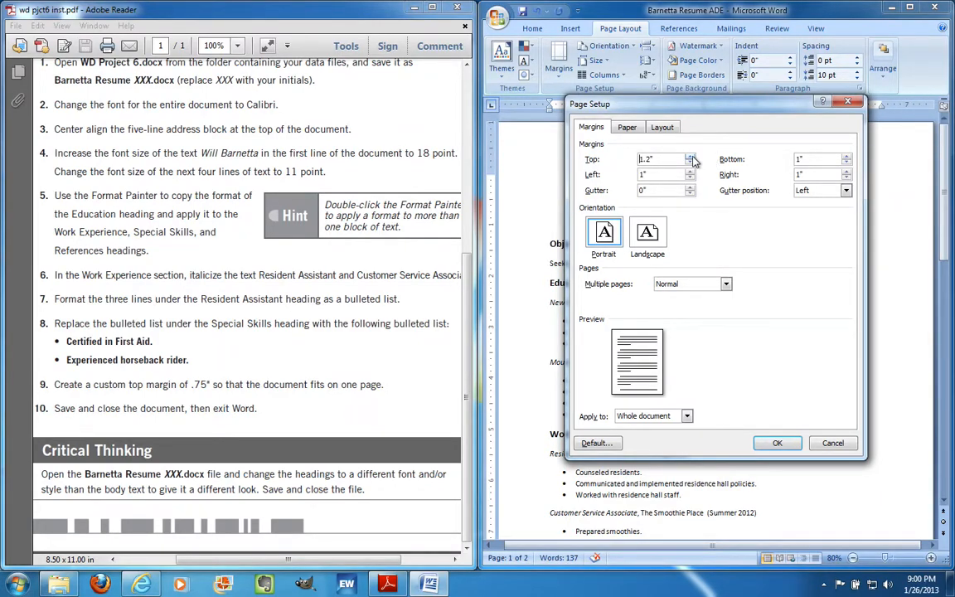
left_click(692, 166)
left_click(691, 166)
left_click(692, 166)
left_click(692, 166)
left_click(691, 166)
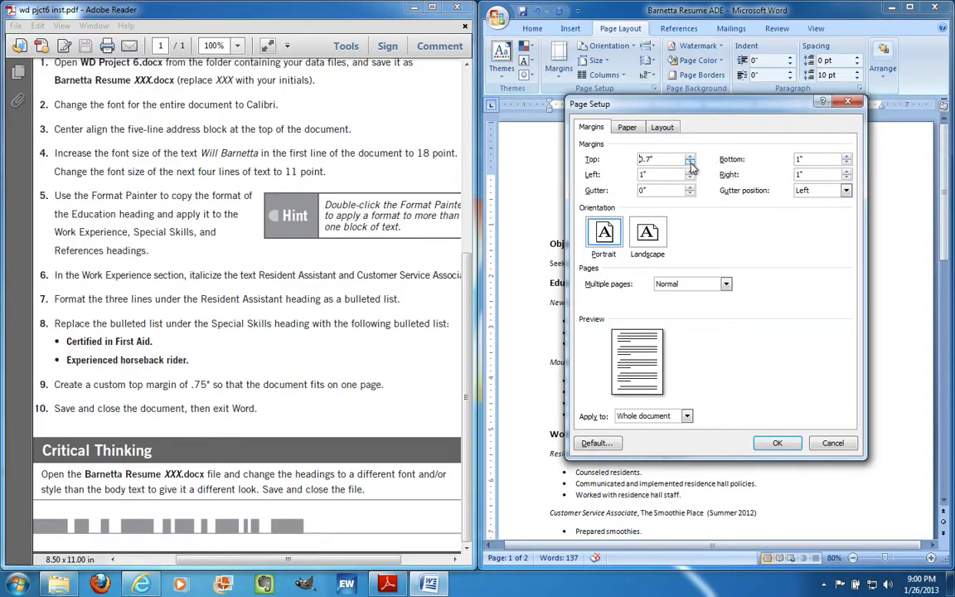
left_click(665, 161)
key("BackSpace")
type("5")
left_click(785, 442)
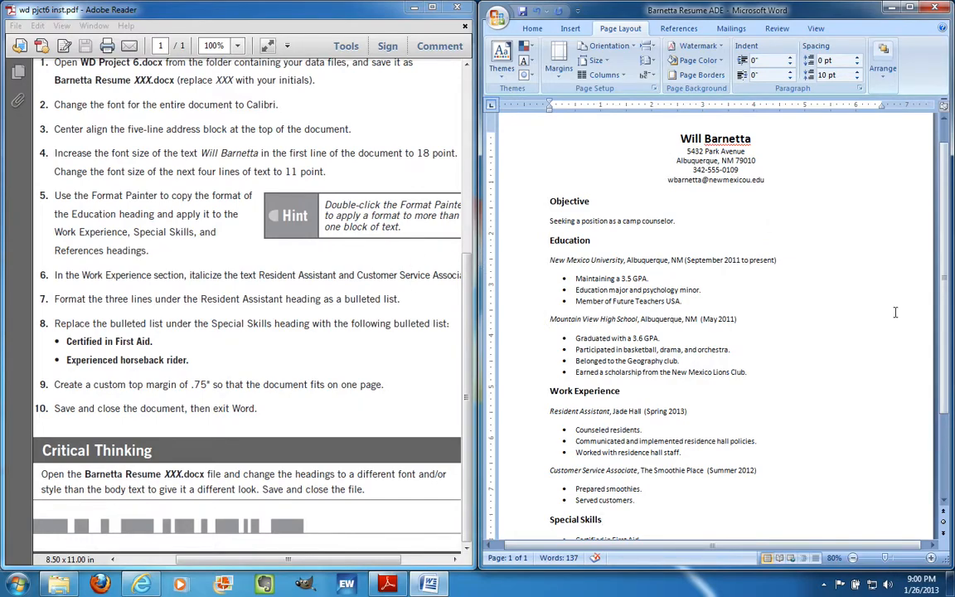
Review the resume from the address block to References, checking its page fit, headings and bulleted lists.
scroll(811, 362, "down", 3)
scroll(812, 363, "up", 3)
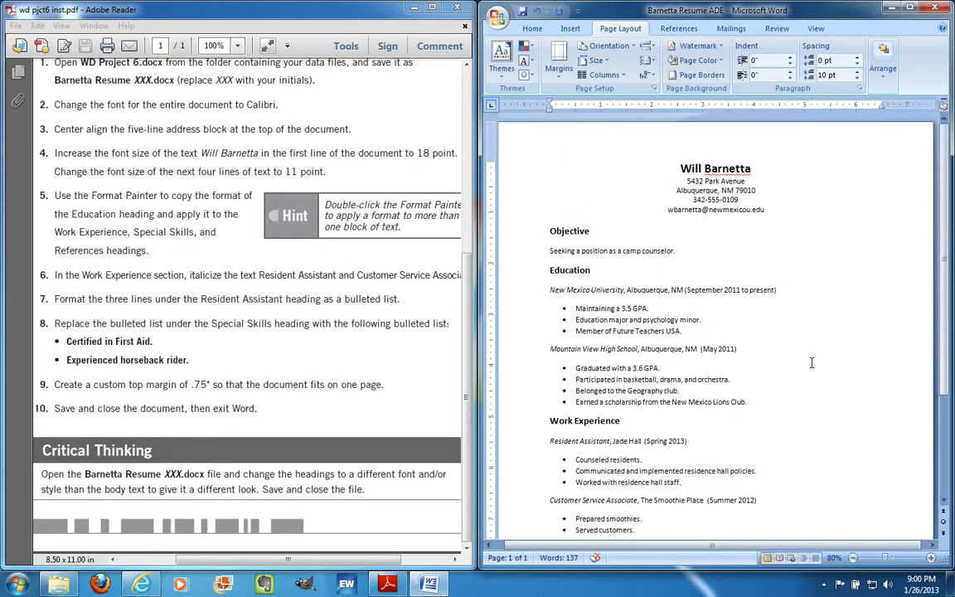
scroll(811, 363, "down", 3)
scroll(812, 362, "up", 1)
scroll(812, 362, "up", 3)
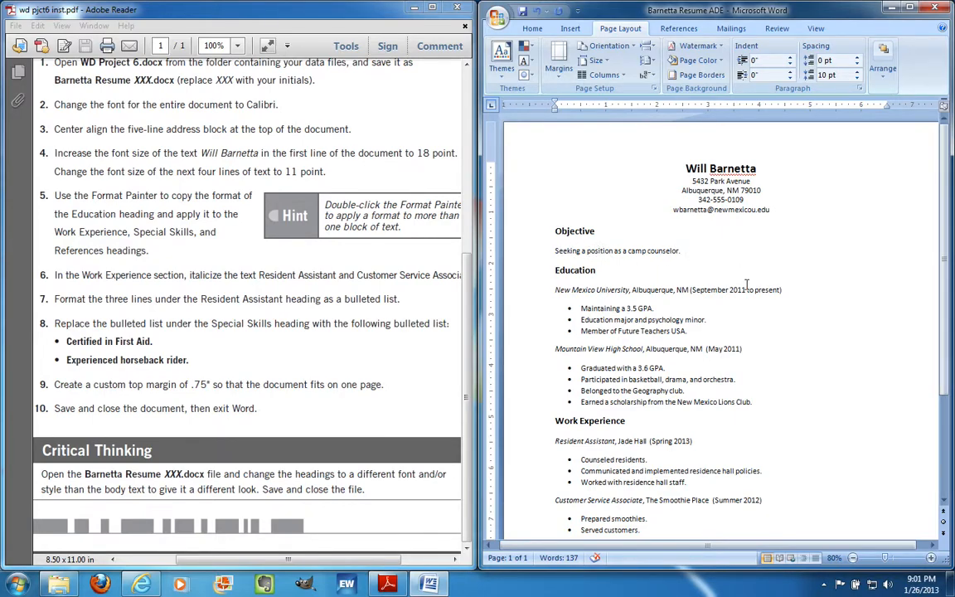
scroll(755, 307, "down", 2)
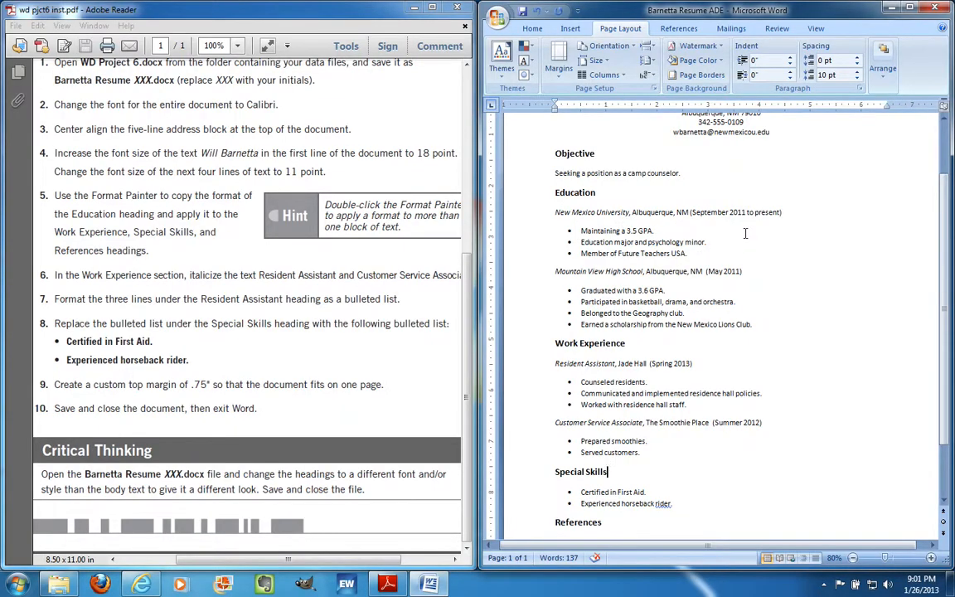
scroll(745, 233, "down", 1)
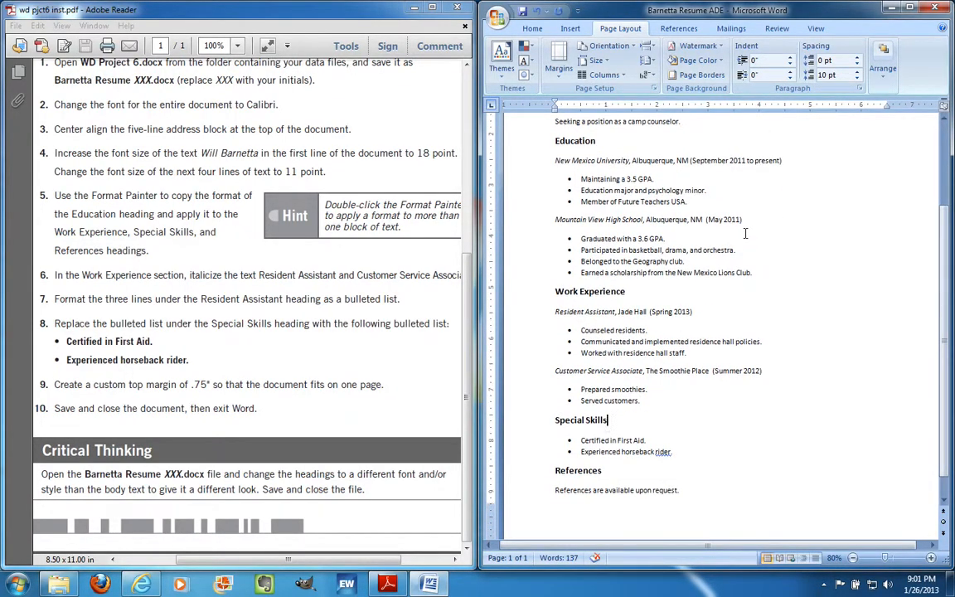
scroll(667, 247, "down", 1)
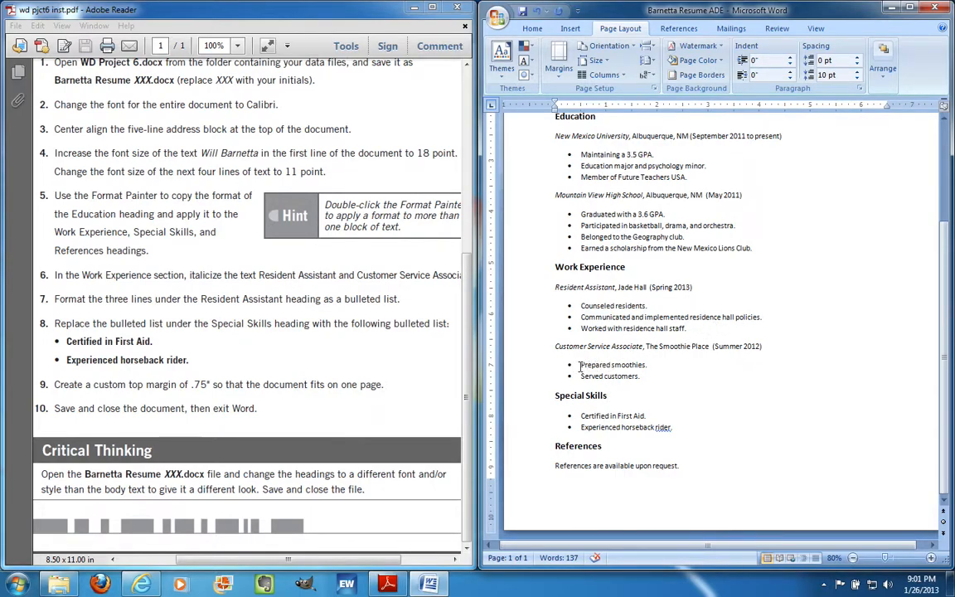
left_click_drag(580, 365, 647, 366)
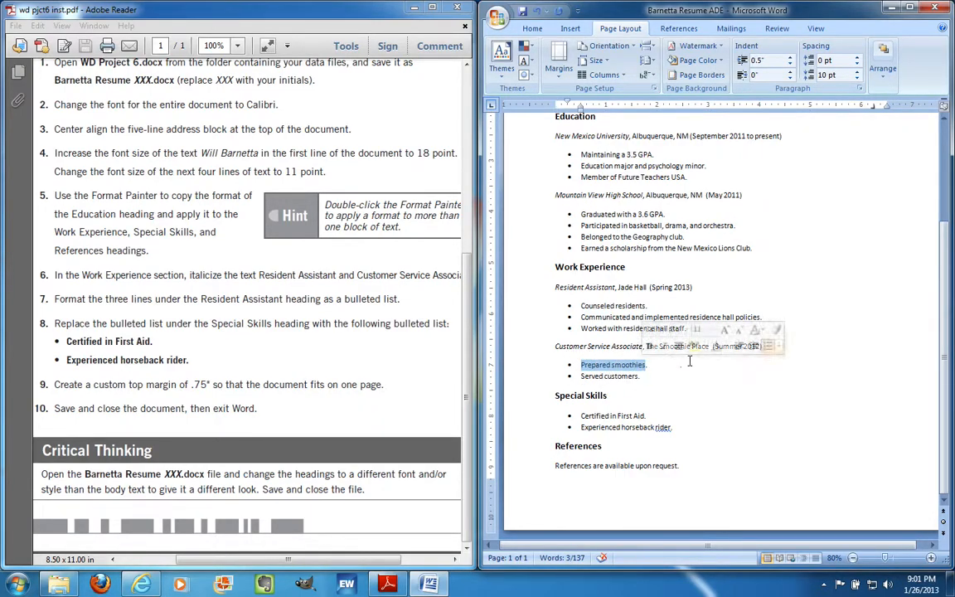
left_click(690, 362)
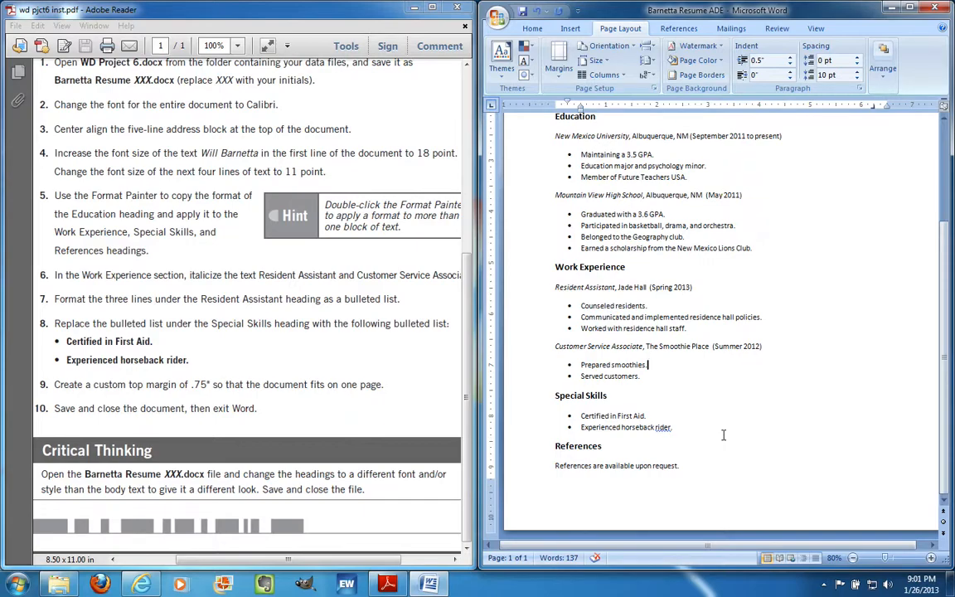
left_click_drag(632, 214, 650, 218)
left_click(607, 332)
scroll(608, 335, "up", 3)
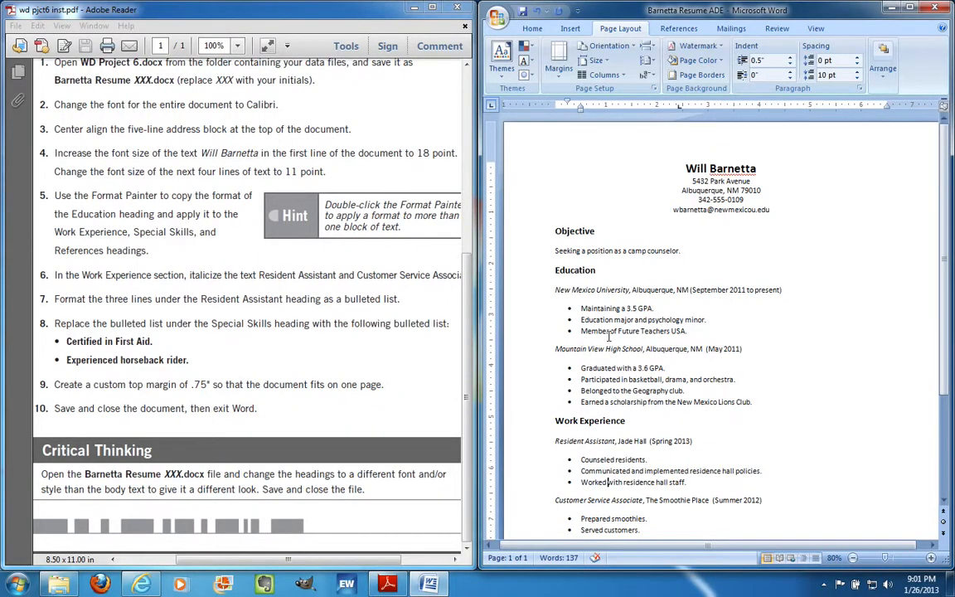